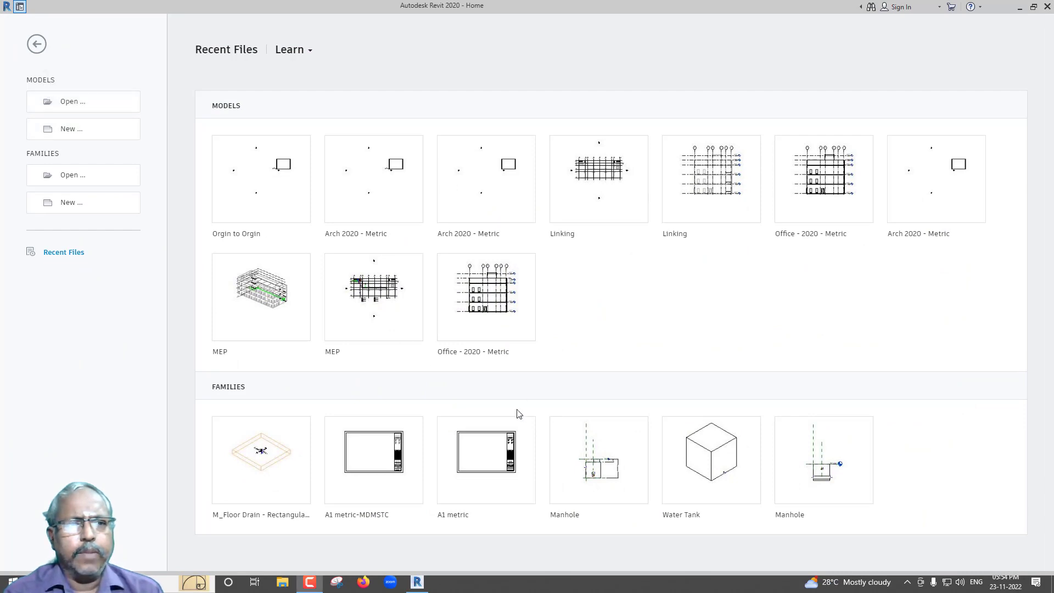
# Create a Systems-Default_Metric project and link 'Orgin to Orgin.rvt' into its Mech plan.
pyautogui.click(69, 129)
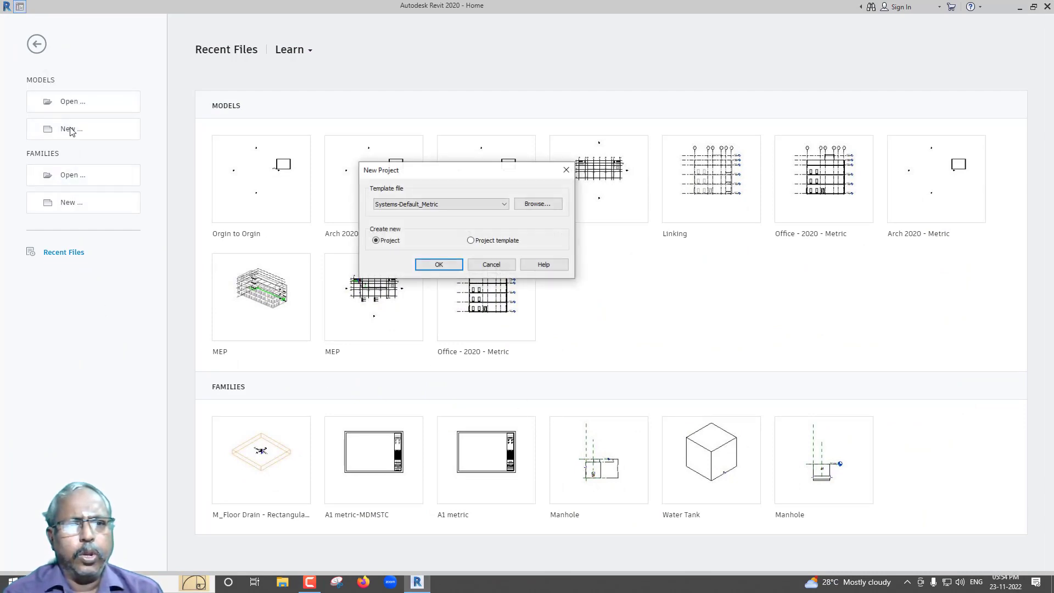
pyautogui.click(449, 267)
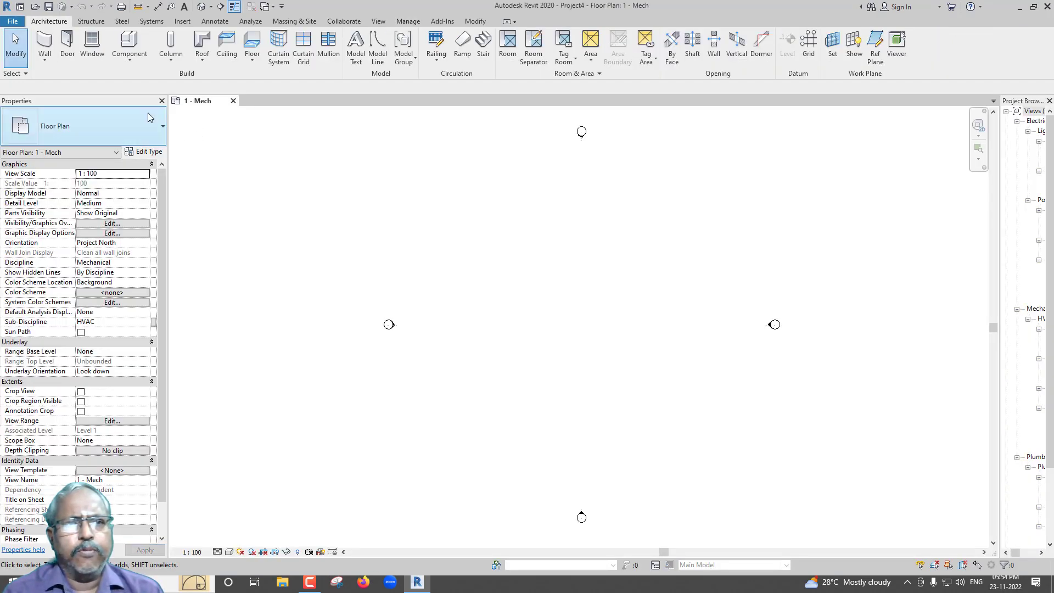
pyautogui.click(181, 22)
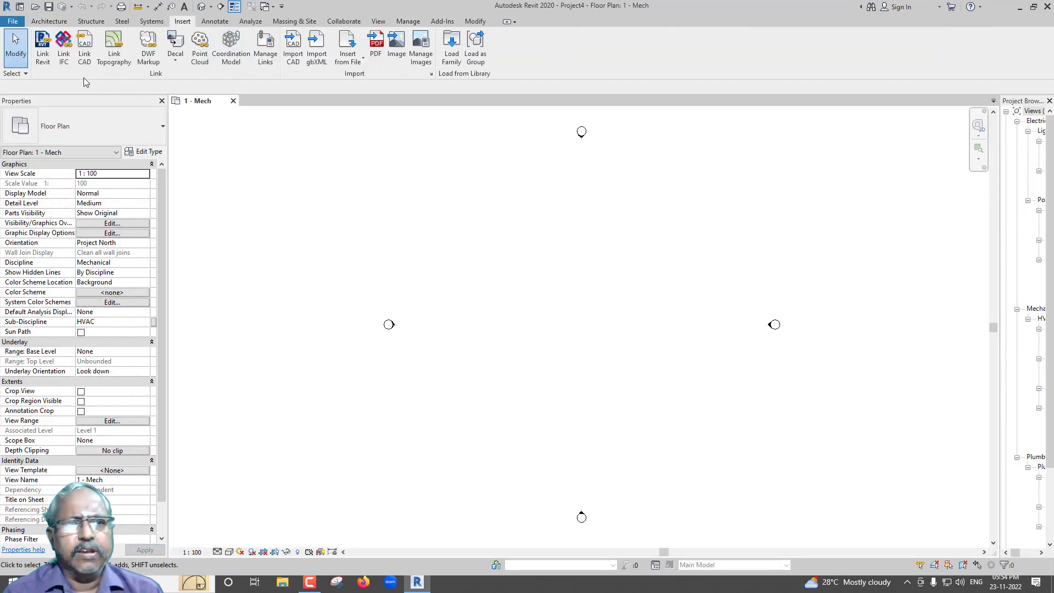
pyautogui.click(43, 55)
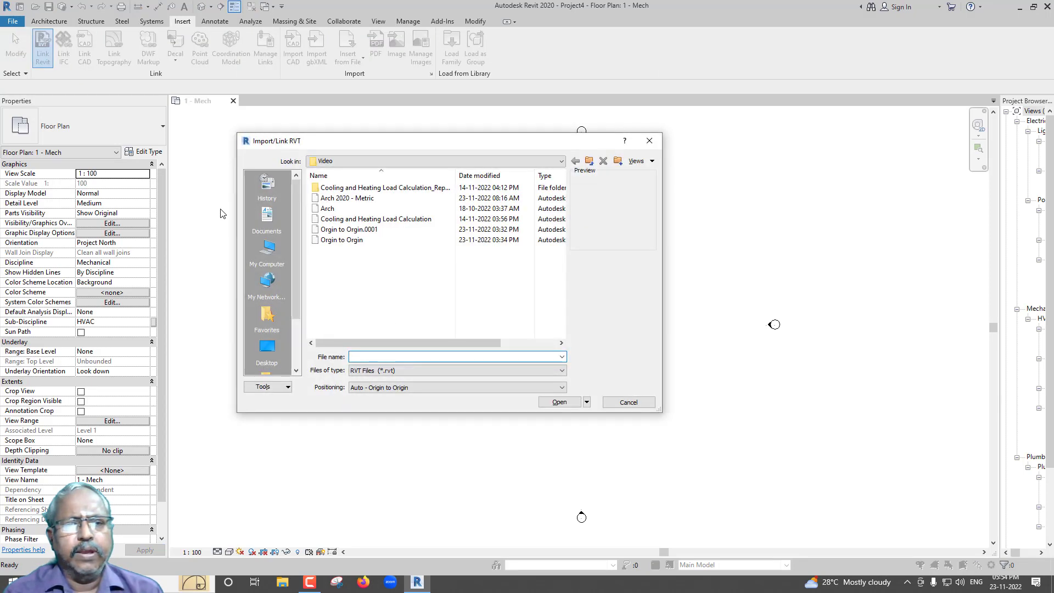
pyautogui.click(337, 240)
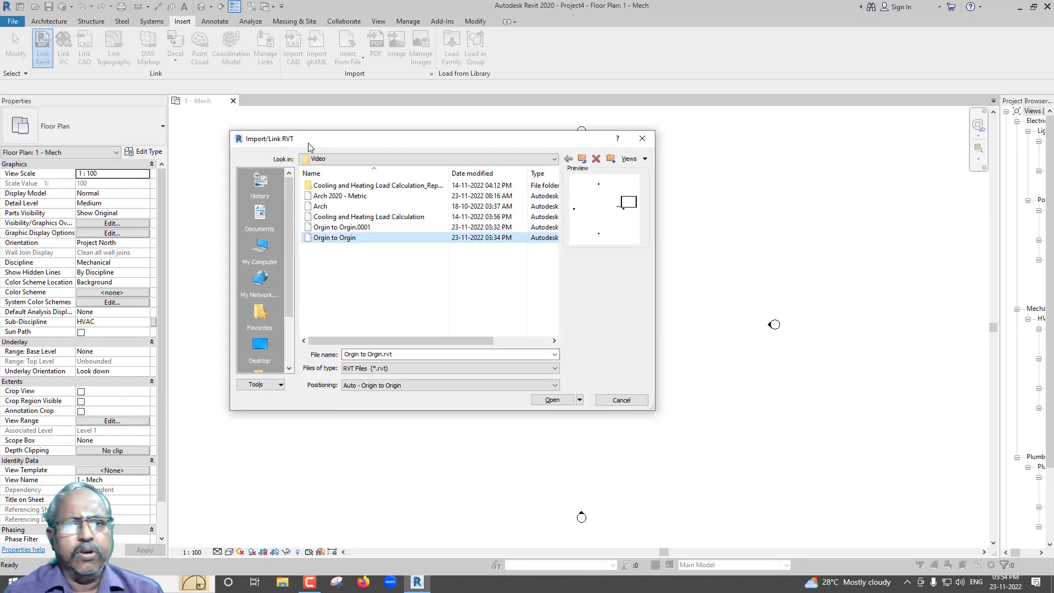
pyautogui.moveTo(329, 143); pyautogui.dragTo(108, 106)
pyautogui.click(339, 364)
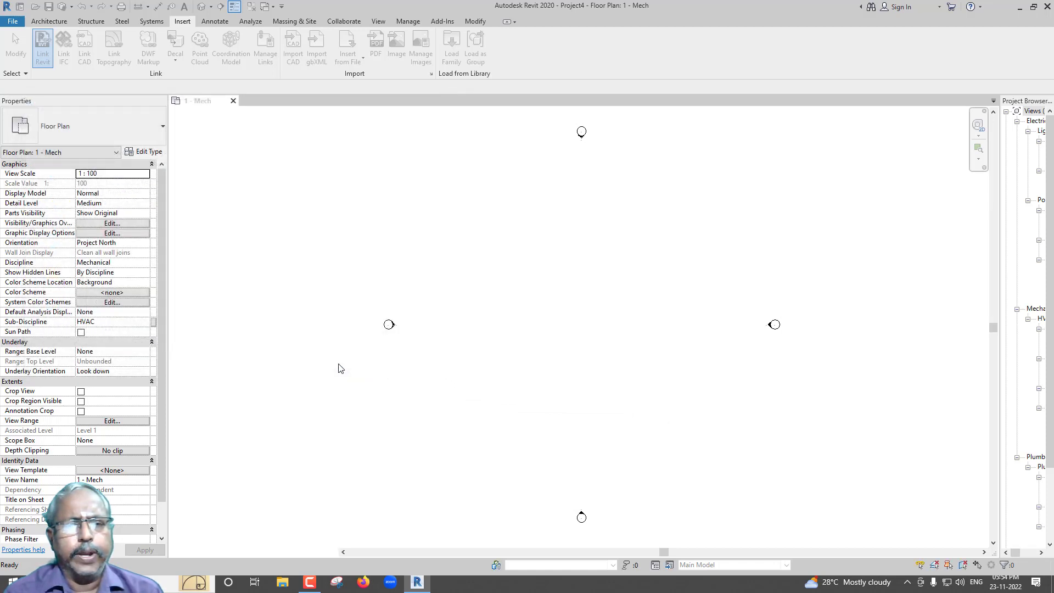
pyautogui.moveTo(444, 310); pyautogui.dragTo(229, 272, button='middle')
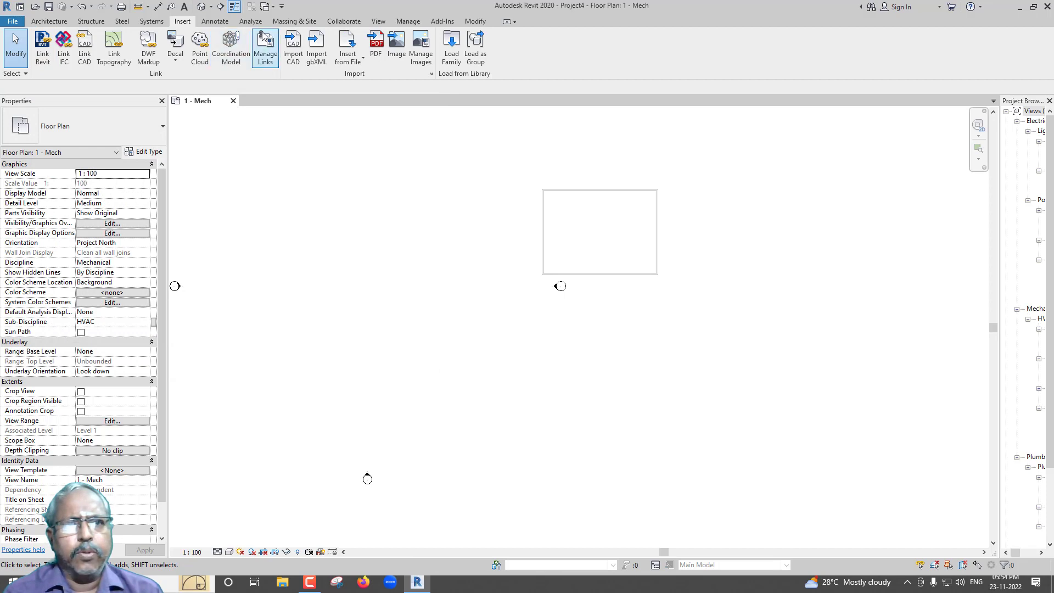
# Place a spot coordinate on the linked rectangle's corner, reading N 1512 / E 22796.
pyautogui.click(221, 22)
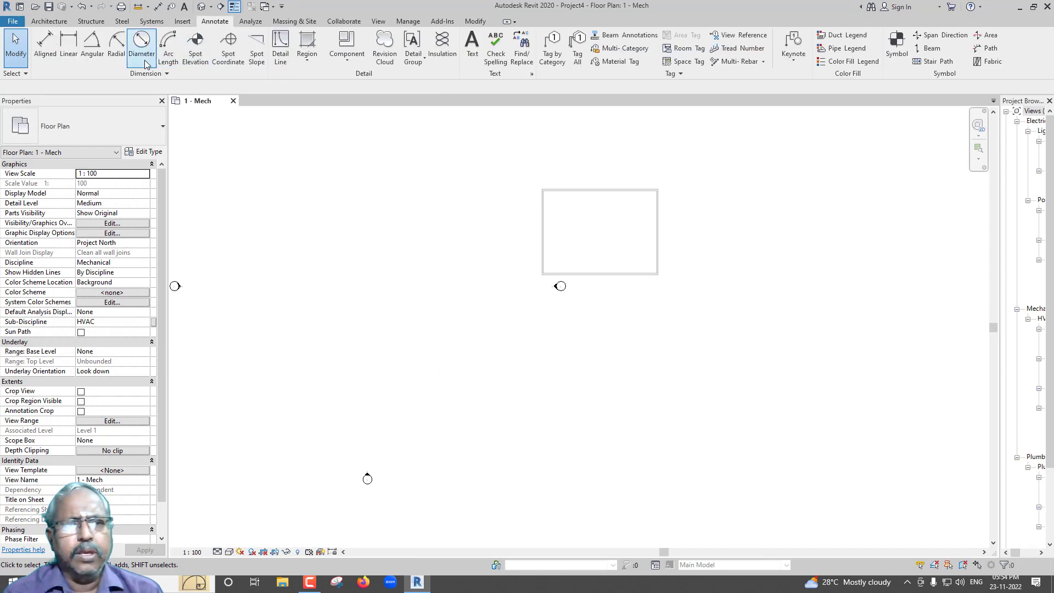
pyautogui.click(231, 63)
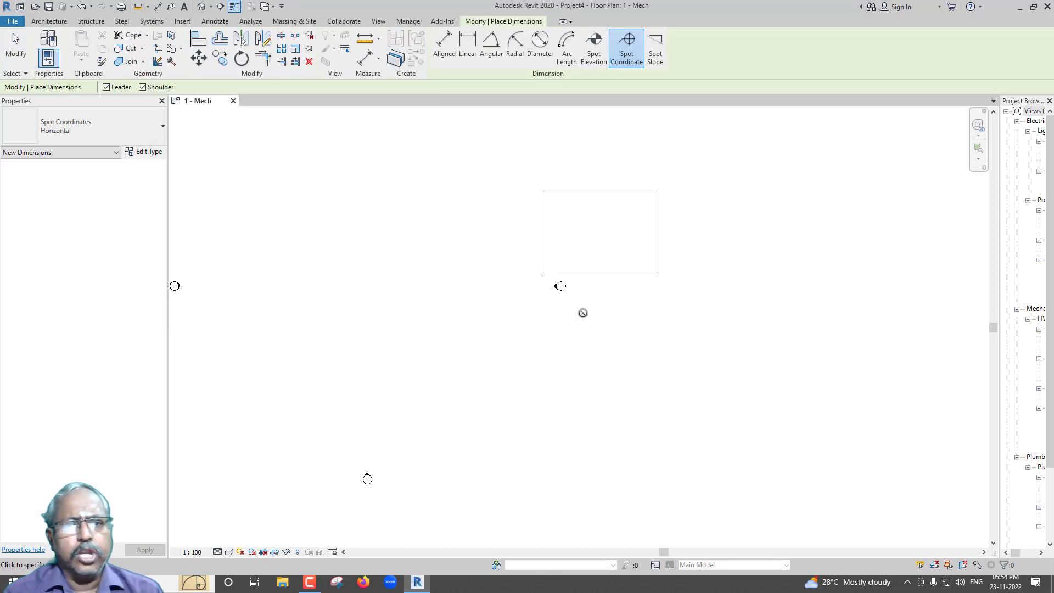
pyautogui.scroll(1, 542, 273)
pyautogui.scroll(4, 545, 271)
pyautogui.click(545, 272)
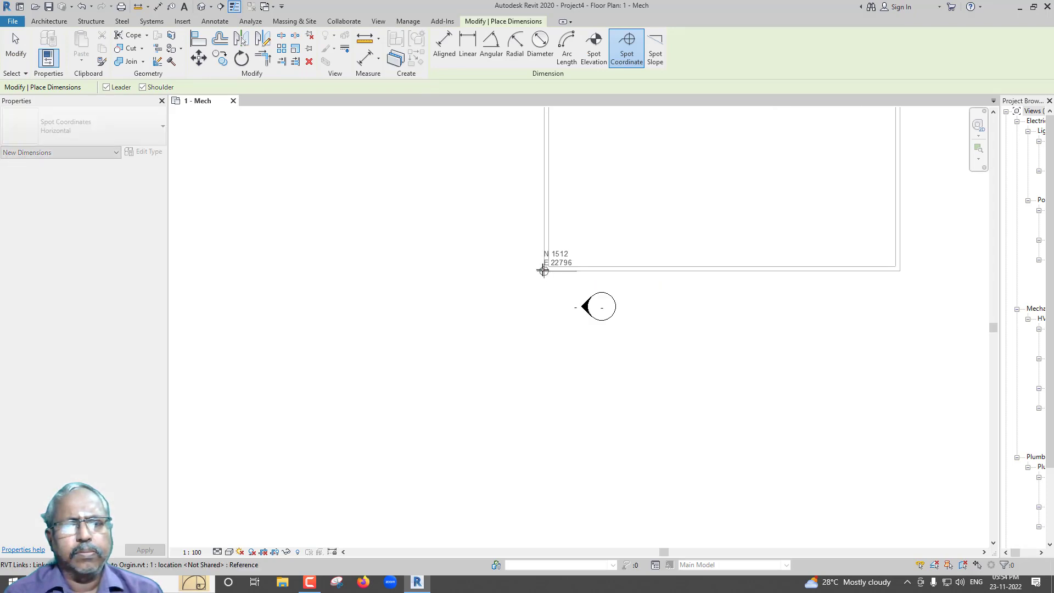
pyautogui.click(488, 231)
pyautogui.click(407, 232)
pyautogui.scroll(1, 405, 231)
pyautogui.scroll(2, 420, 238)
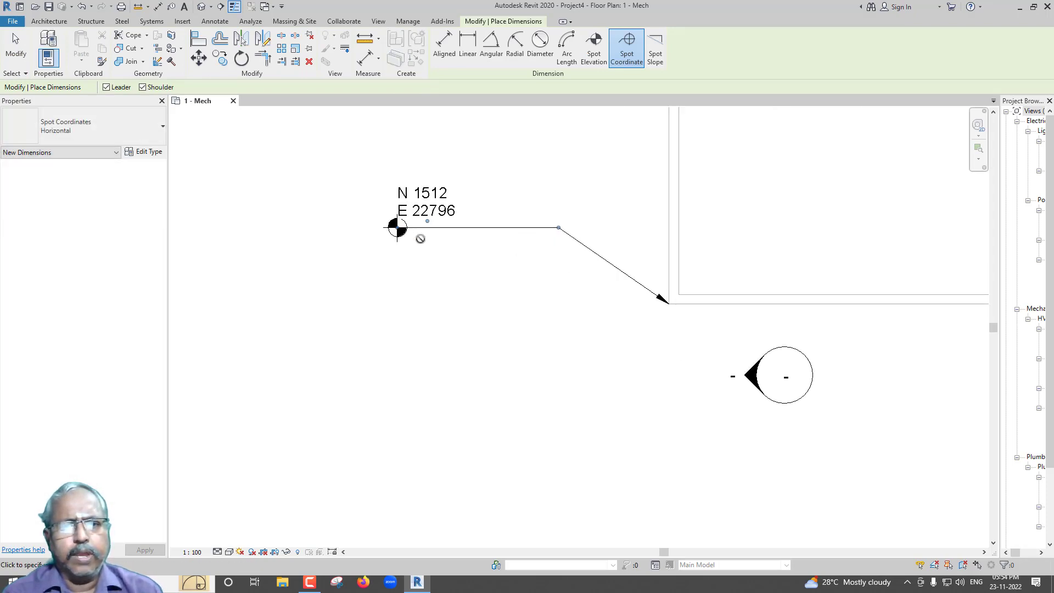
pyautogui.scroll(2, 420, 238)
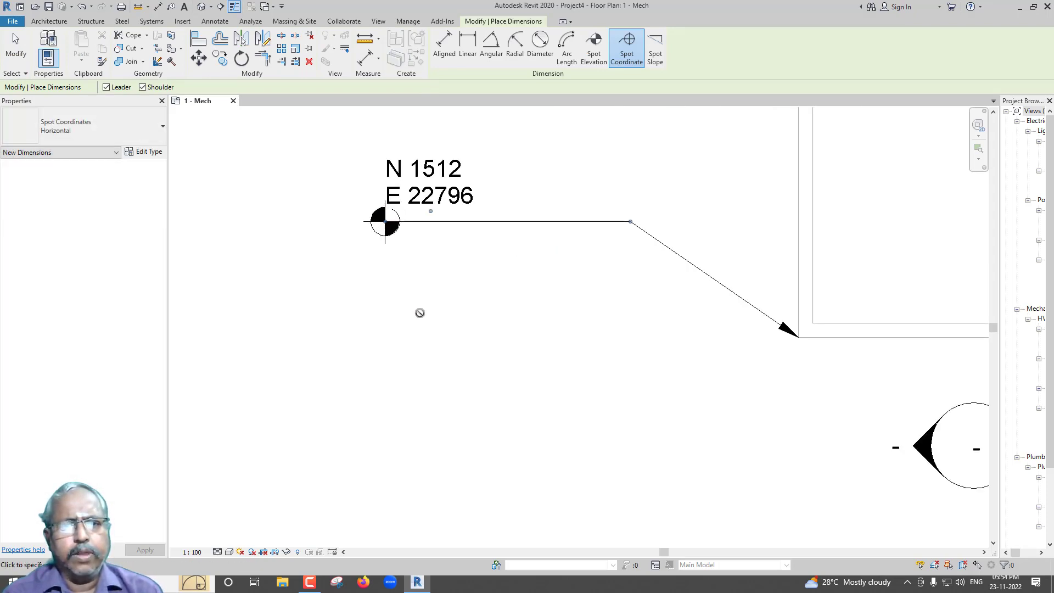
# Snip the N 1512 / E 22796 label with Snipping Tool, then close the Mech plan view.
pyautogui.click(337, 583)
pyautogui.click(821, 342)
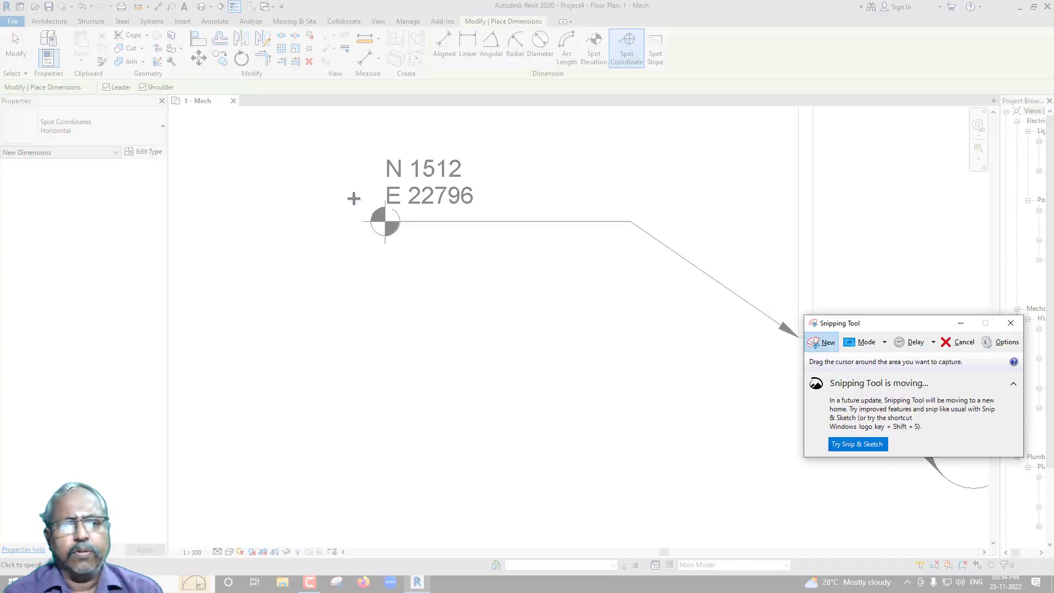
pyautogui.moveTo(334, 141); pyautogui.dragTo(503, 269)
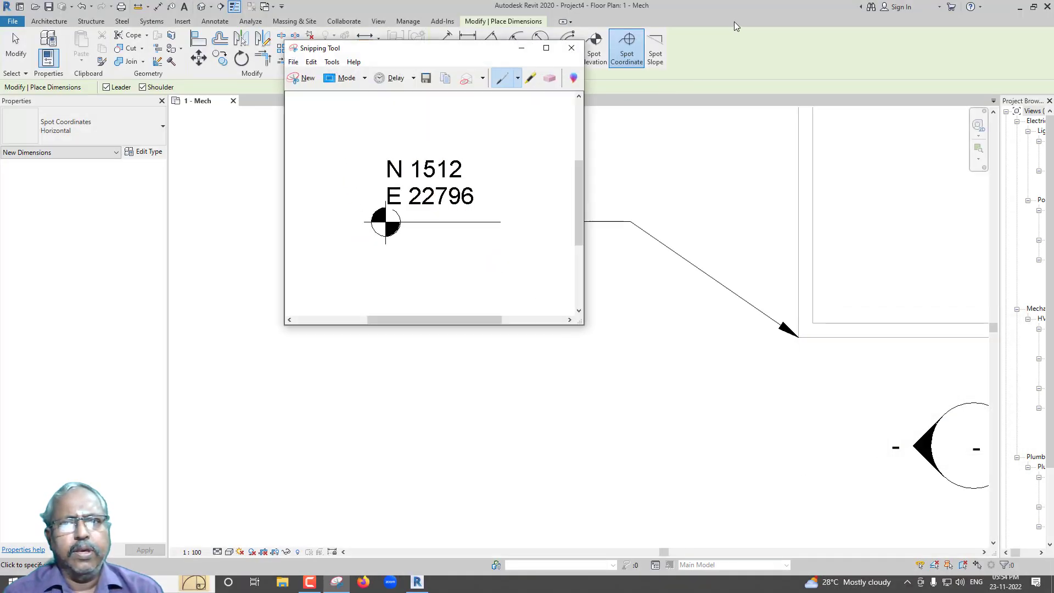
pyautogui.click(733, 17)
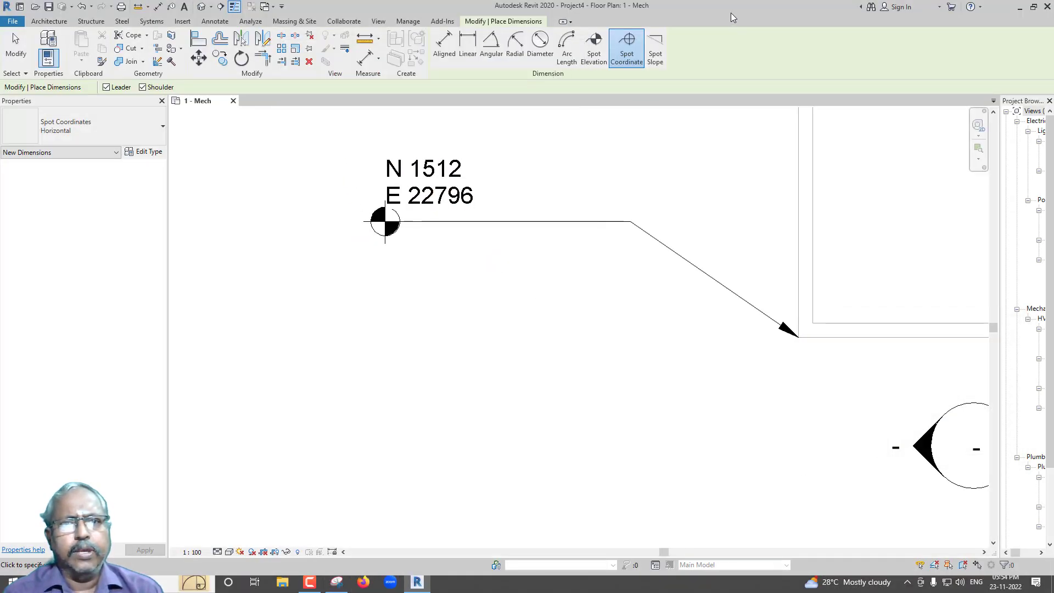
pyautogui.click(234, 105)
# Discard the new project and open the original 'Orgin to Orgin.rvt' model.
pyautogui.click(550, 292)
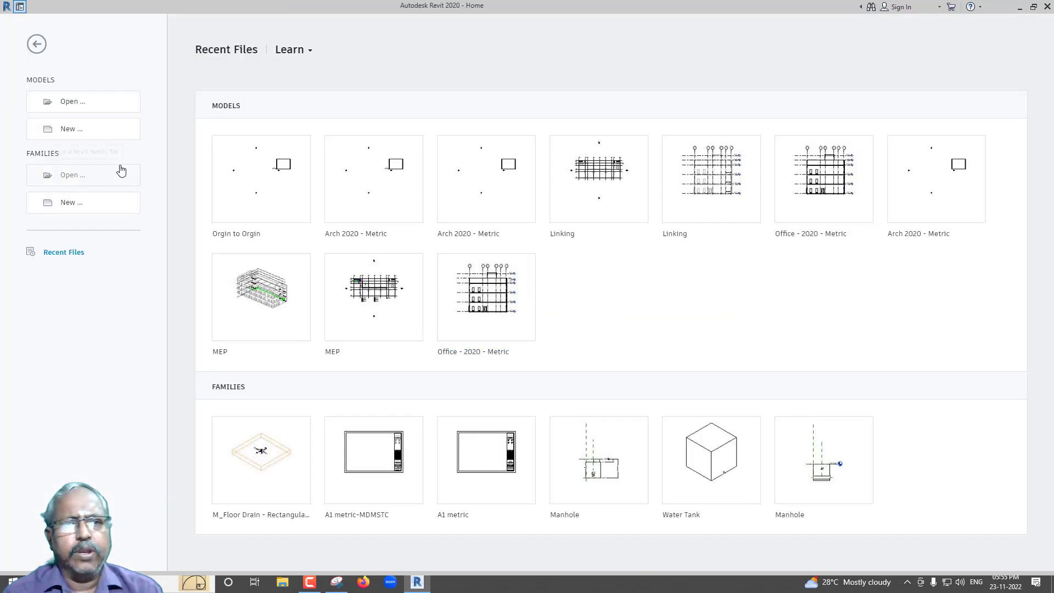
pyautogui.click(72, 104)
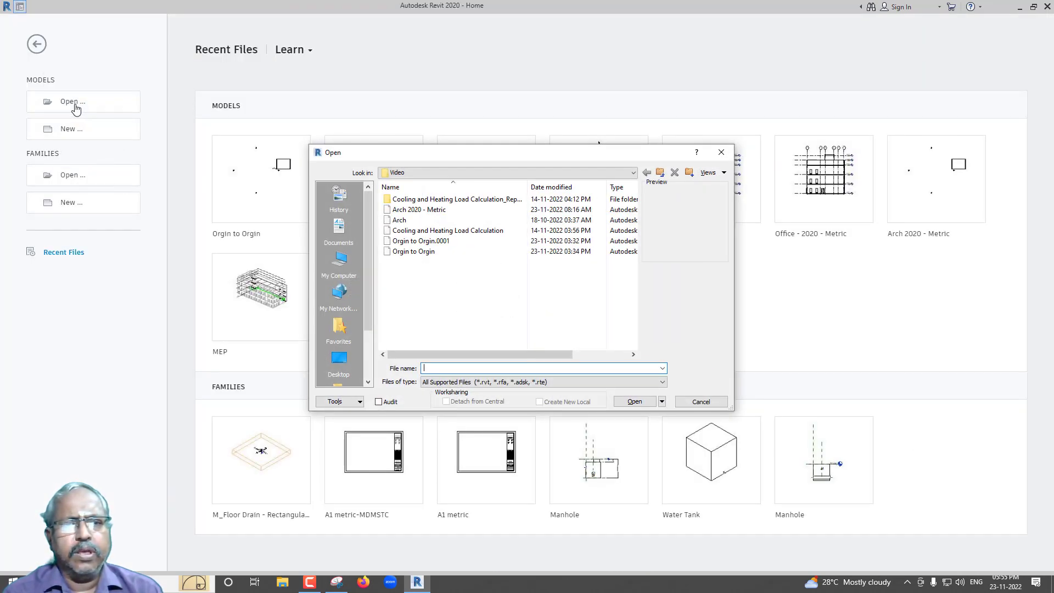
pyautogui.click(426, 252)
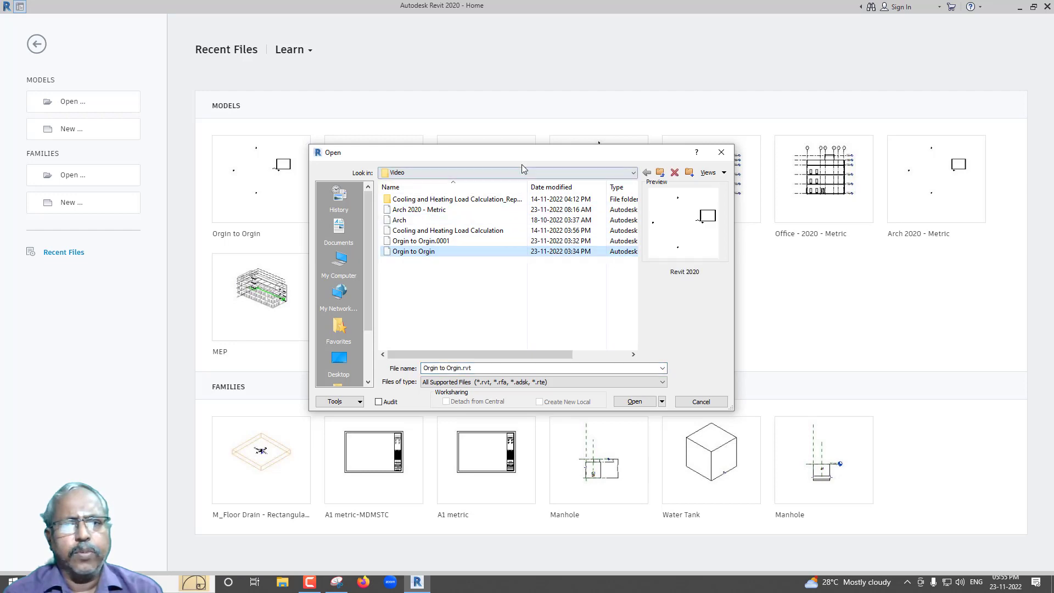
pyautogui.moveTo(522, 161); pyautogui.dragTo(424, 144)
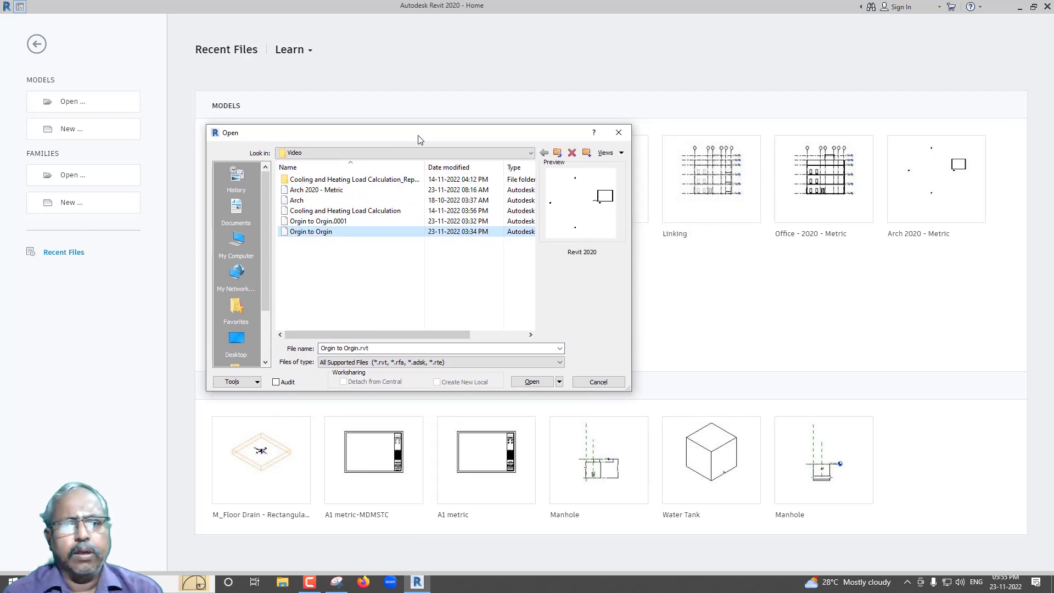
pyautogui.click(524, 378)
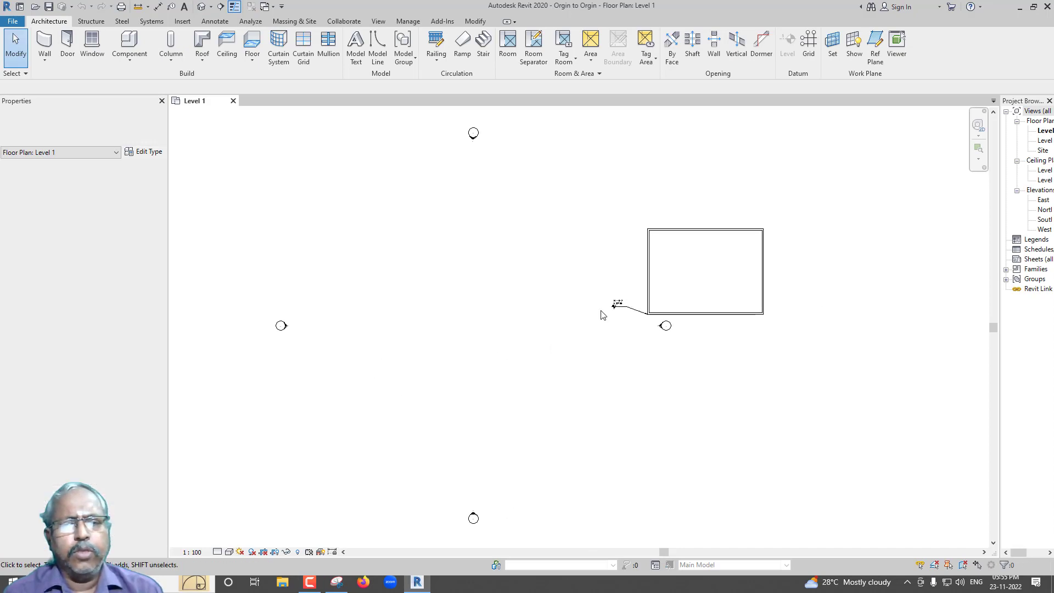
pyautogui.scroll(3, 675, 307)
pyautogui.scroll(3, 604, 302)
pyautogui.scroll(4, 636, 306)
pyautogui.scroll(2, 635, 306)
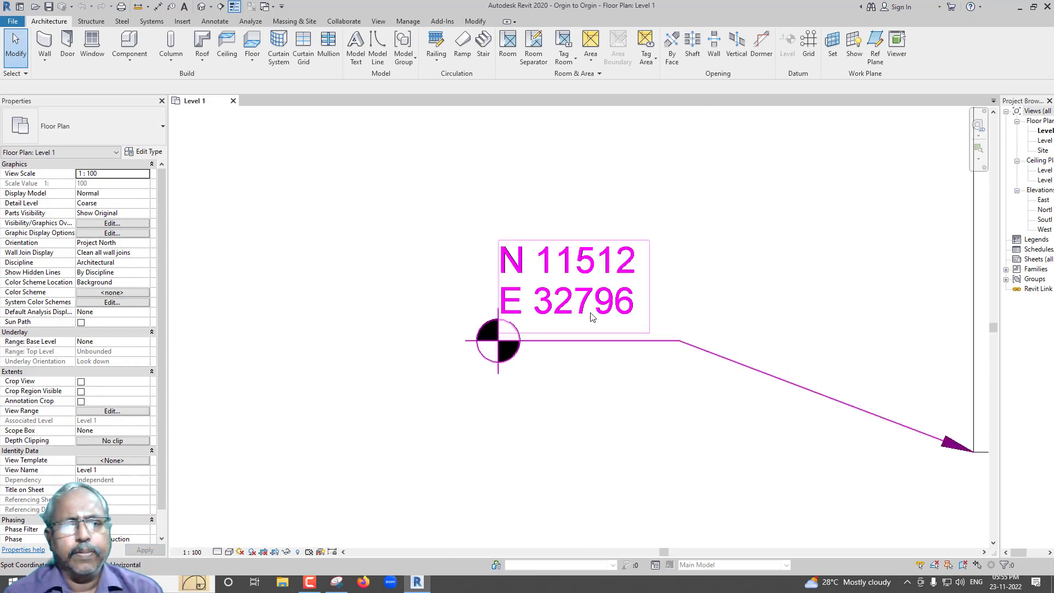
# Snip the original's N 11512 / E 32796 label beside the earlier N 1512 / E 22796 capture.
pyautogui.click(338, 582)
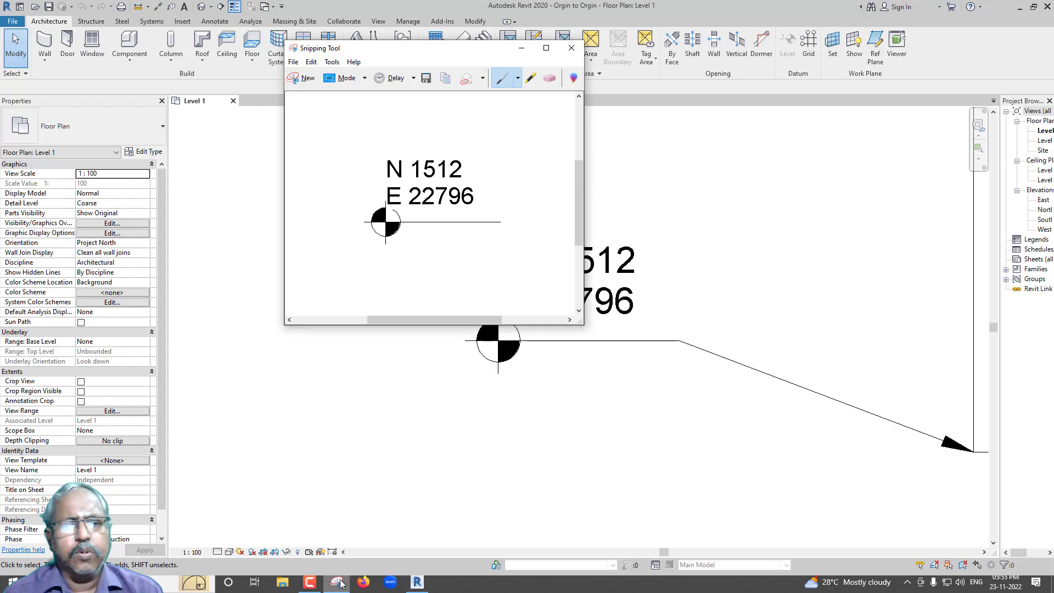
pyautogui.moveTo(376, 55); pyautogui.dragTo(230, 91)
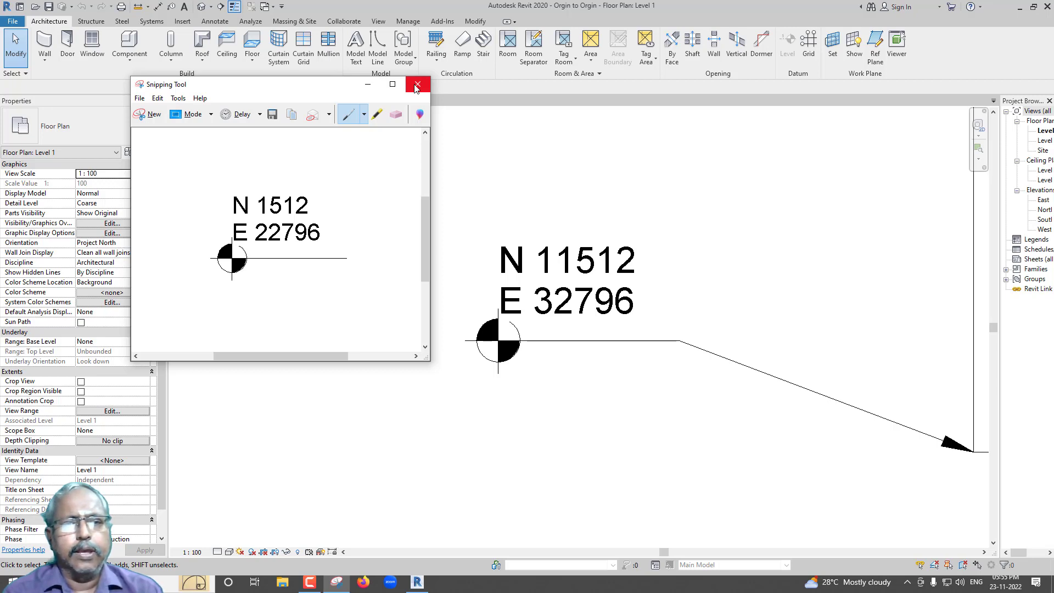
pyautogui.click(150, 114)
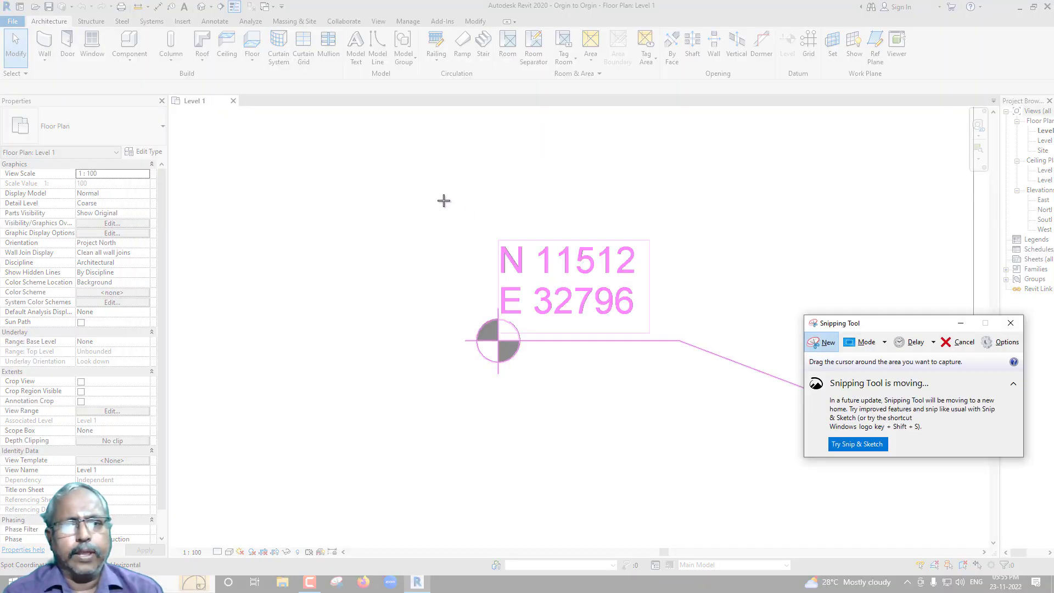
pyautogui.moveTo(443, 200); pyautogui.dragTo(673, 430)
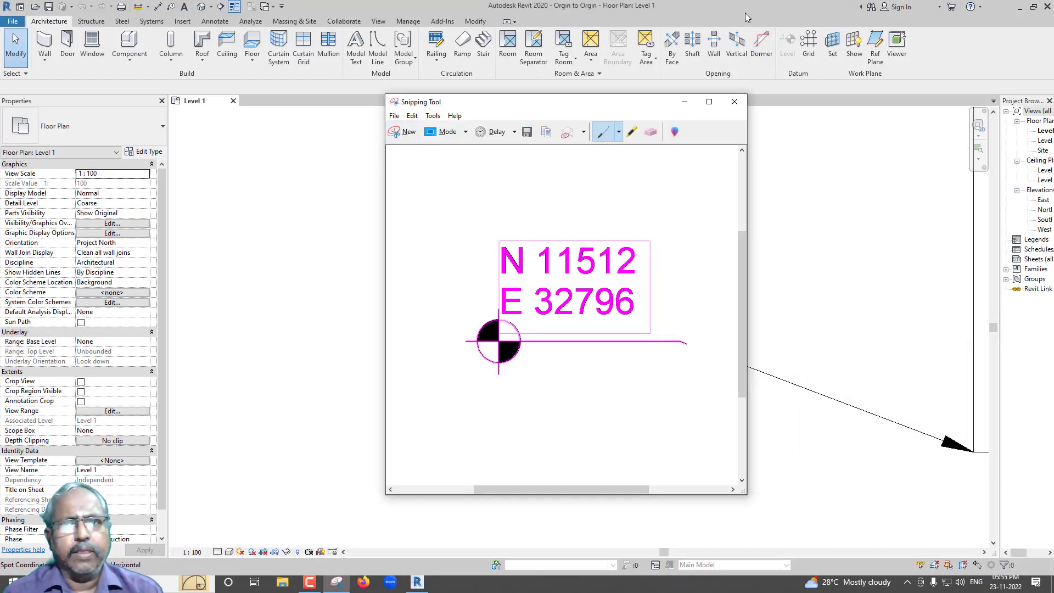
pyautogui.click(747, 16)
pyautogui.scroll(-3, 609, 182)
pyautogui.scroll(-2, 635, 242)
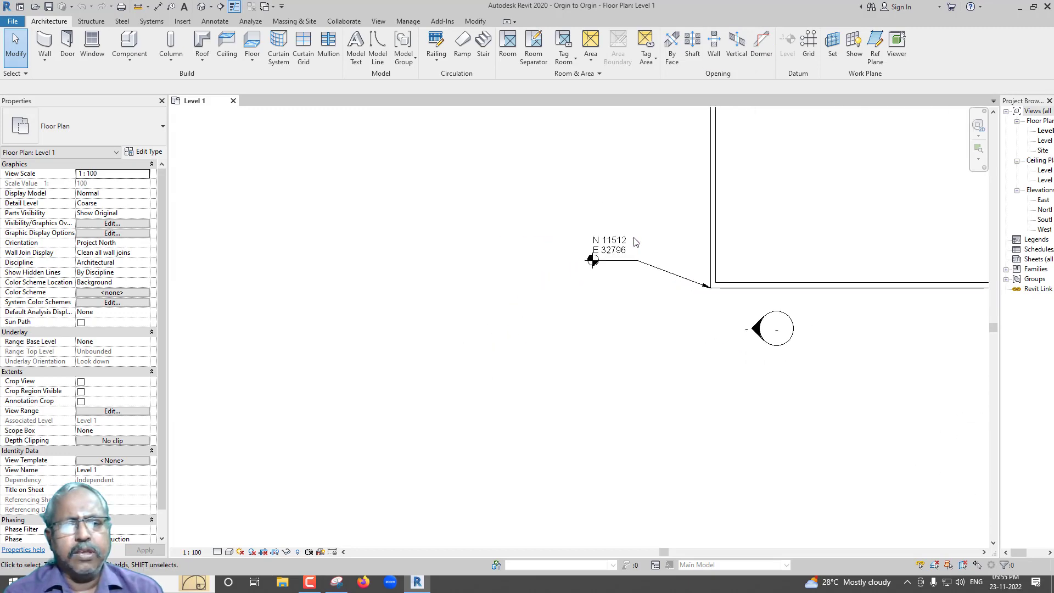
pyautogui.moveTo(500, 331); pyautogui.dragTo(537, 322, button='middle')
# Use VG to turn on Site > Project Base Point and Survey Point in Level 1.
pyautogui.press('v')
pyautogui.press('g')
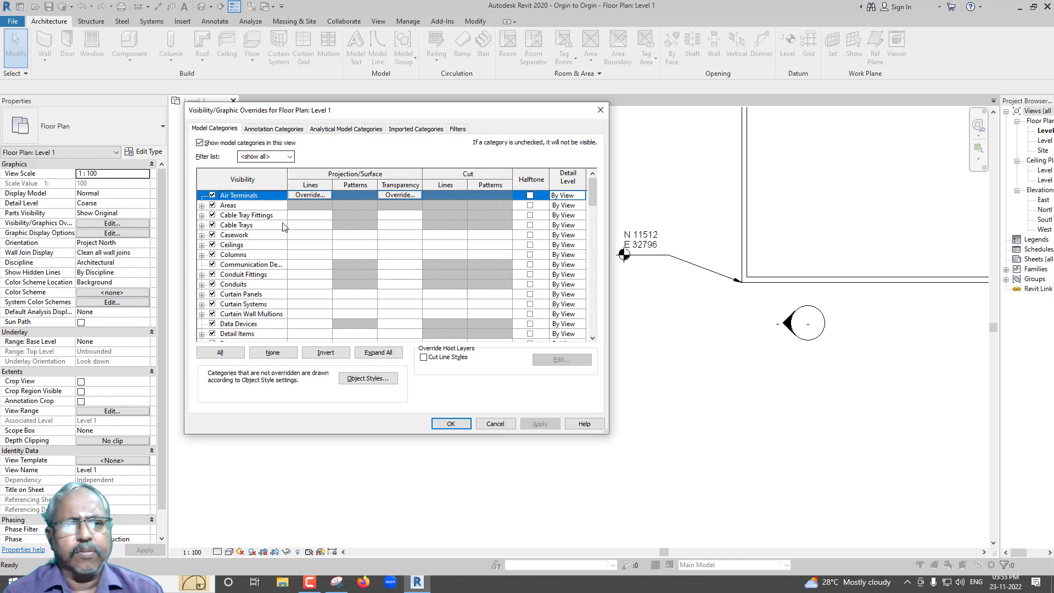
pyautogui.scroll(-2, 283, 227)
pyautogui.scroll(-3, 274, 236)
pyautogui.scroll(-3, 264, 253)
pyautogui.scroll(-2, 250, 268)
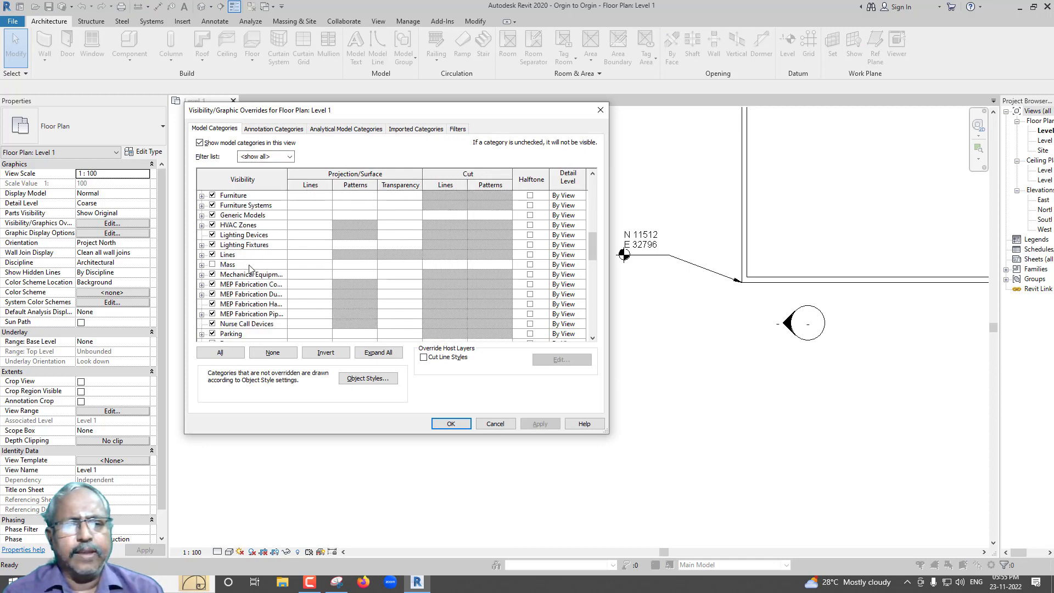
pyautogui.scroll(-3, 250, 269)
pyautogui.scroll(-2, 249, 275)
pyautogui.scroll(-1, 248, 278)
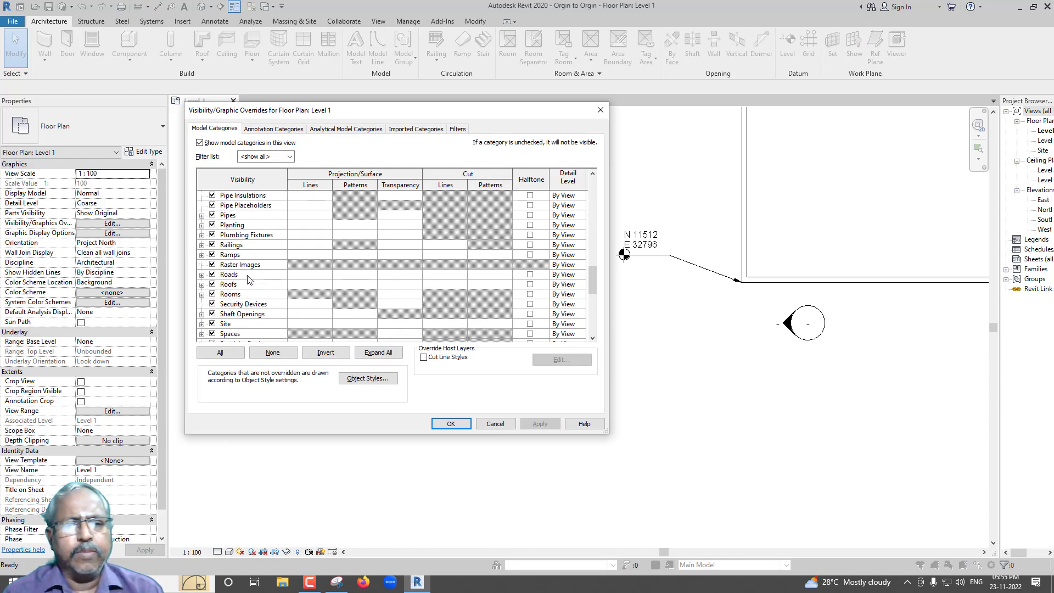
pyautogui.scroll(-1, 248, 279)
pyautogui.click(201, 304)
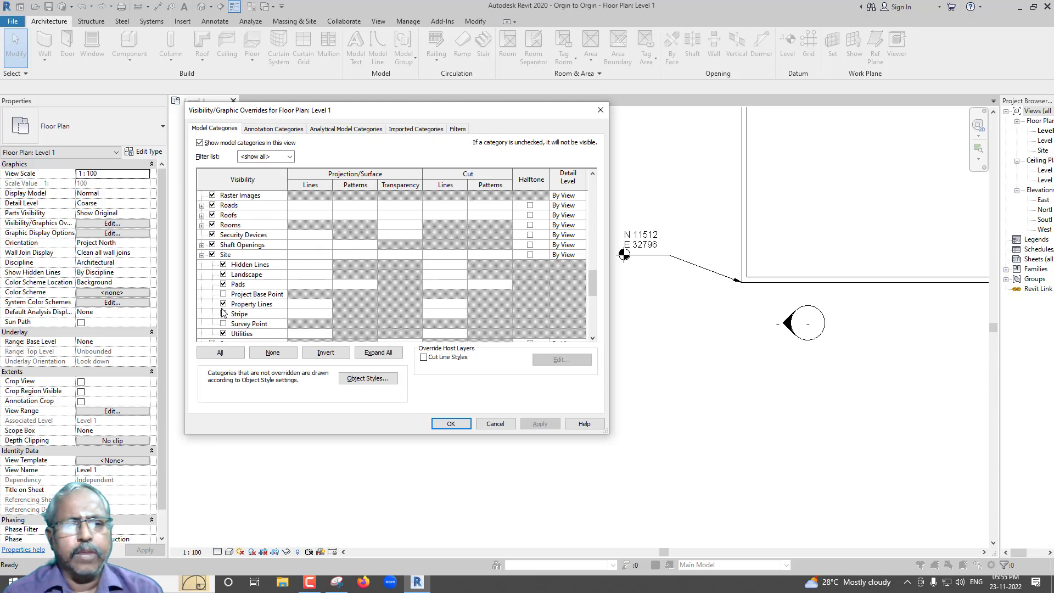
pyautogui.scroll(-1, 252, 306)
pyautogui.click(224, 284)
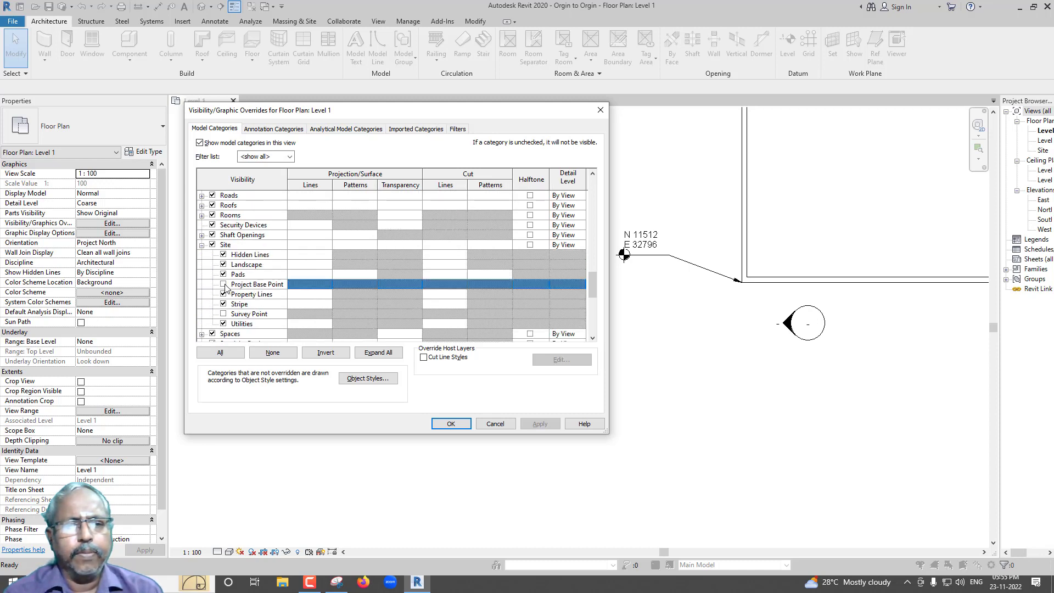
pyautogui.click(223, 314)
pyautogui.click(440, 424)
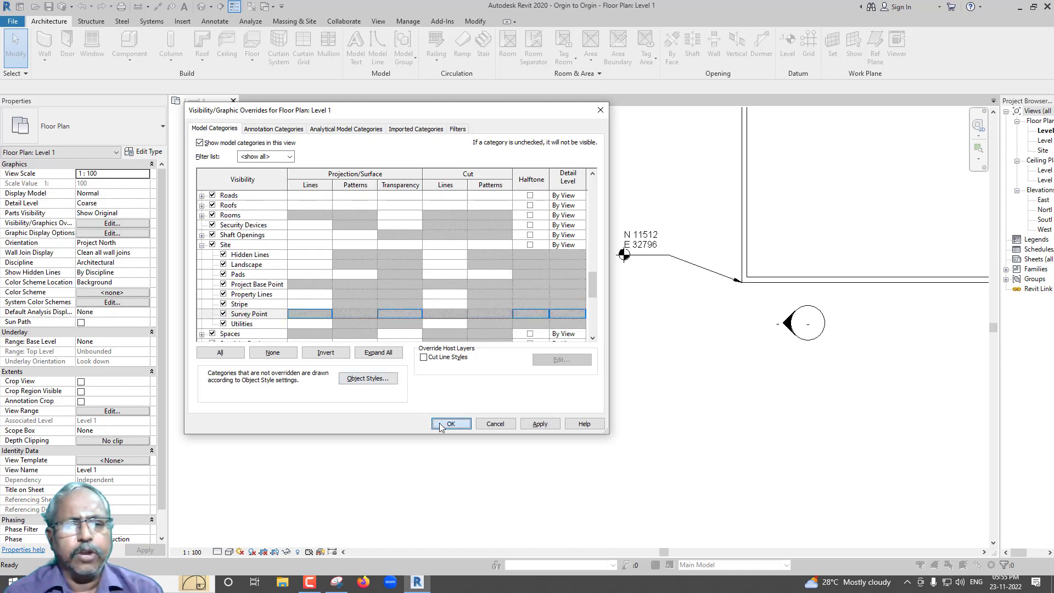
# Select the project base point to reveal its N/S 10000 and E/W 10000 values.
pyautogui.scroll(-2, 494, 302)
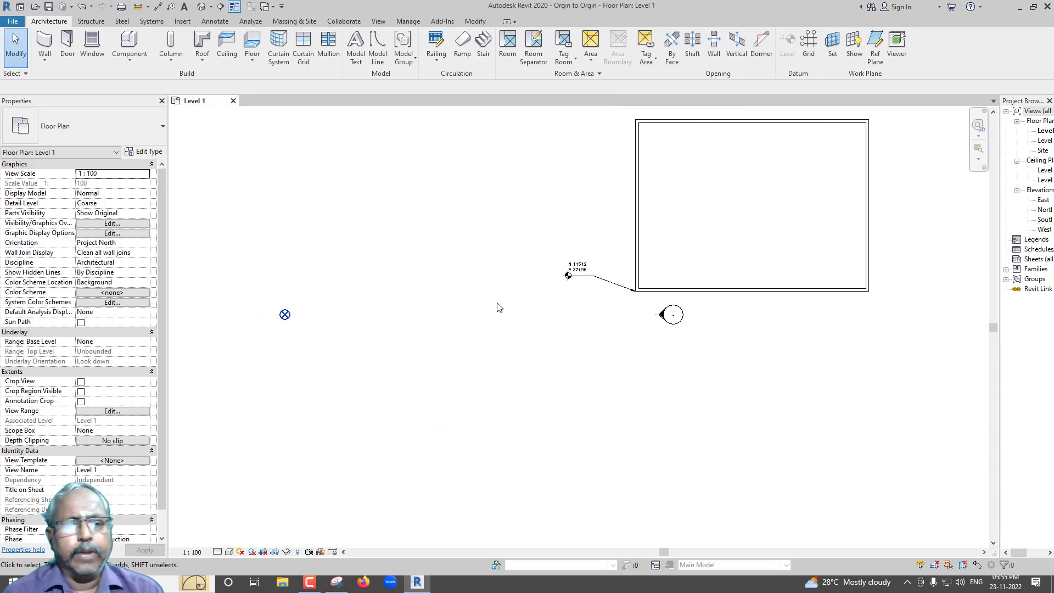
pyautogui.scroll(-1, 461, 340)
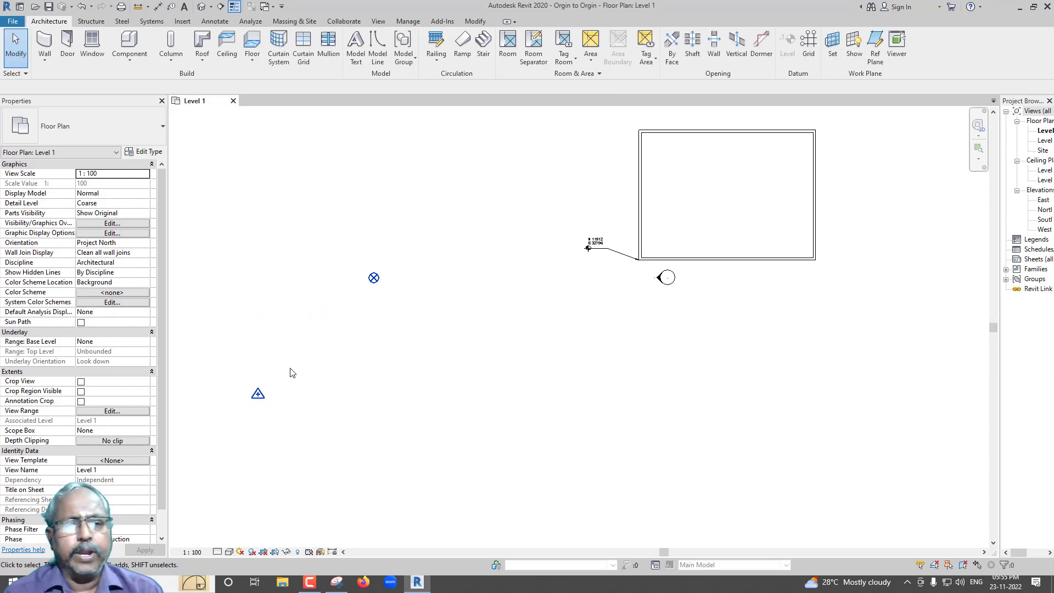
pyautogui.scroll(1, 376, 285)
pyautogui.click(376, 277)
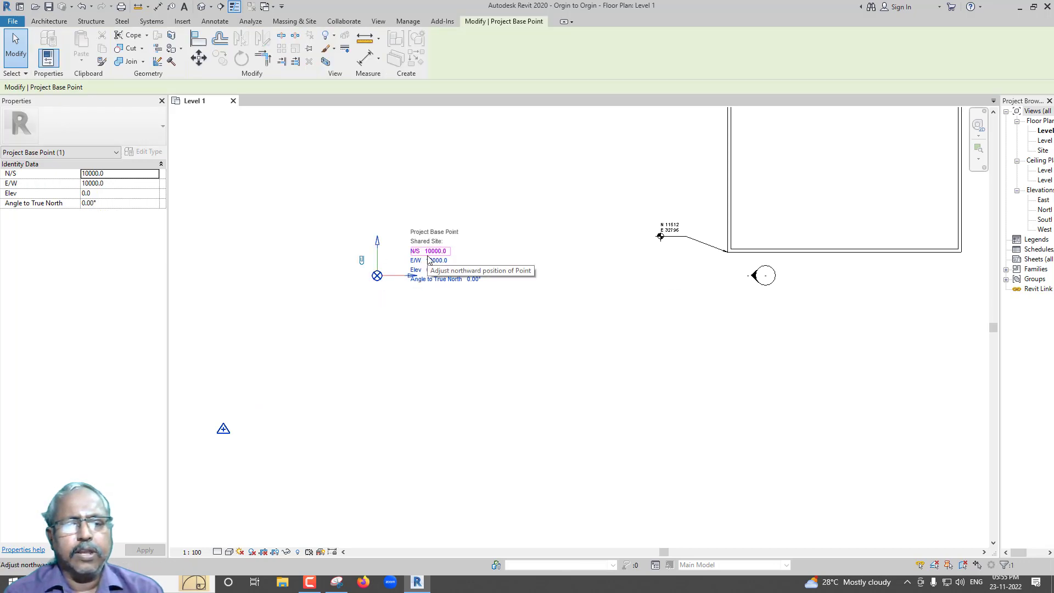
pyautogui.scroll(1, 708, 224)
pyautogui.scroll(1, 659, 231)
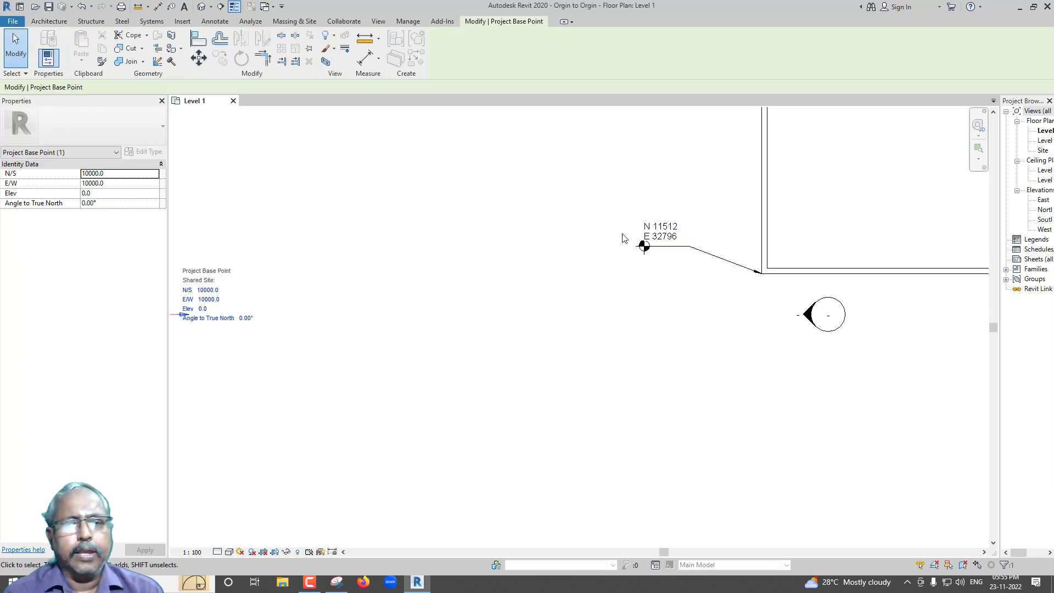
pyautogui.scroll(-2, 676, 225)
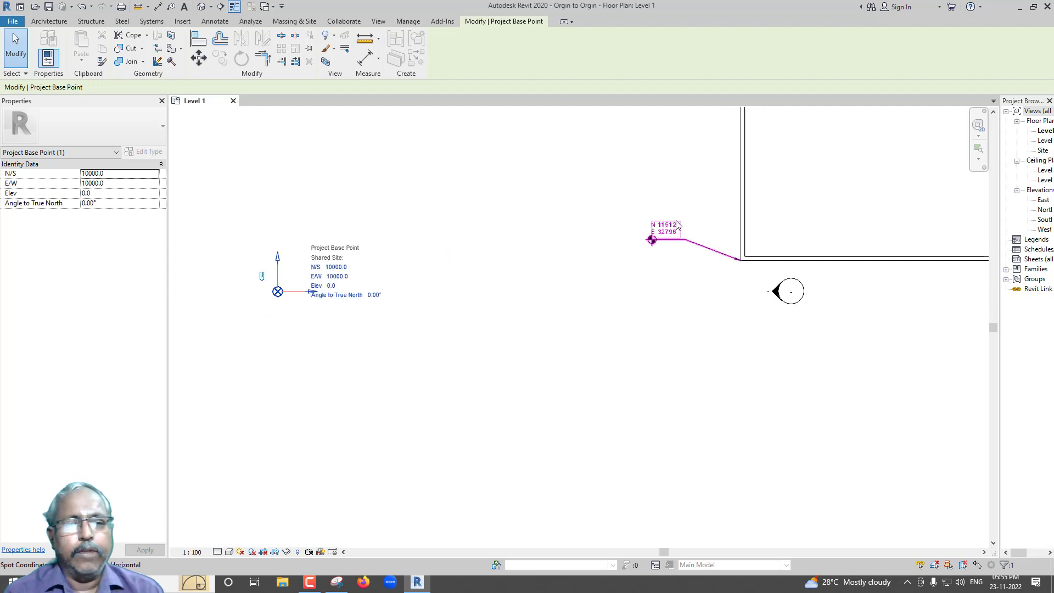
pyautogui.scroll(-1, 677, 225)
pyautogui.moveTo(579, 269)
pyautogui.mouseDown(button='middle')
pyautogui.moveTo(600, 276)
pyautogui.moveTo(597, 288)
pyautogui.mouseUp(button='middle')
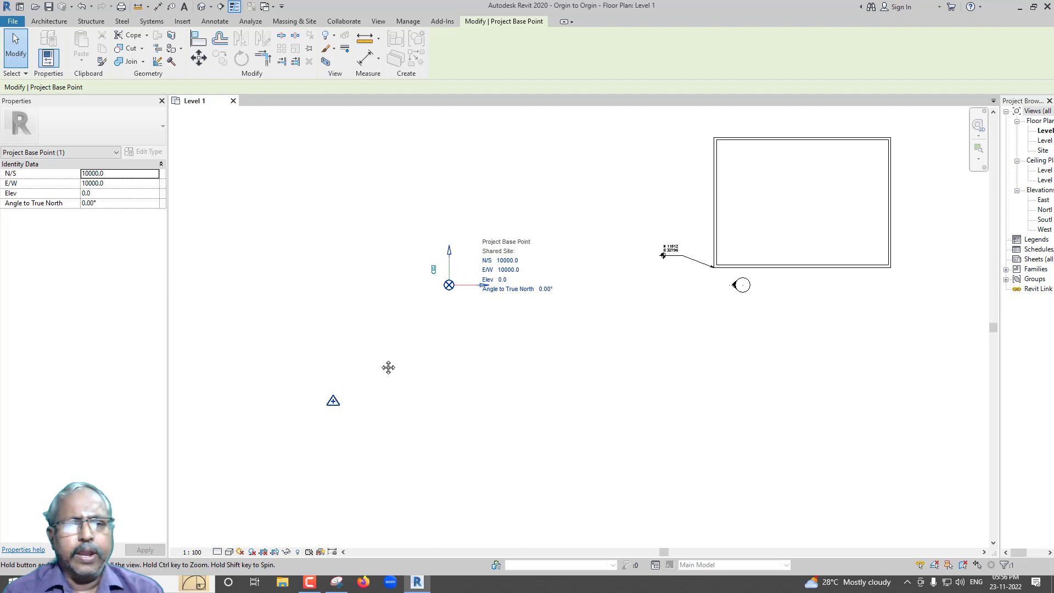
# Zoom and pan to compare the base point values with spot coordinate N 11512 / E 32796.
pyautogui.scroll(-2, 422, 330)
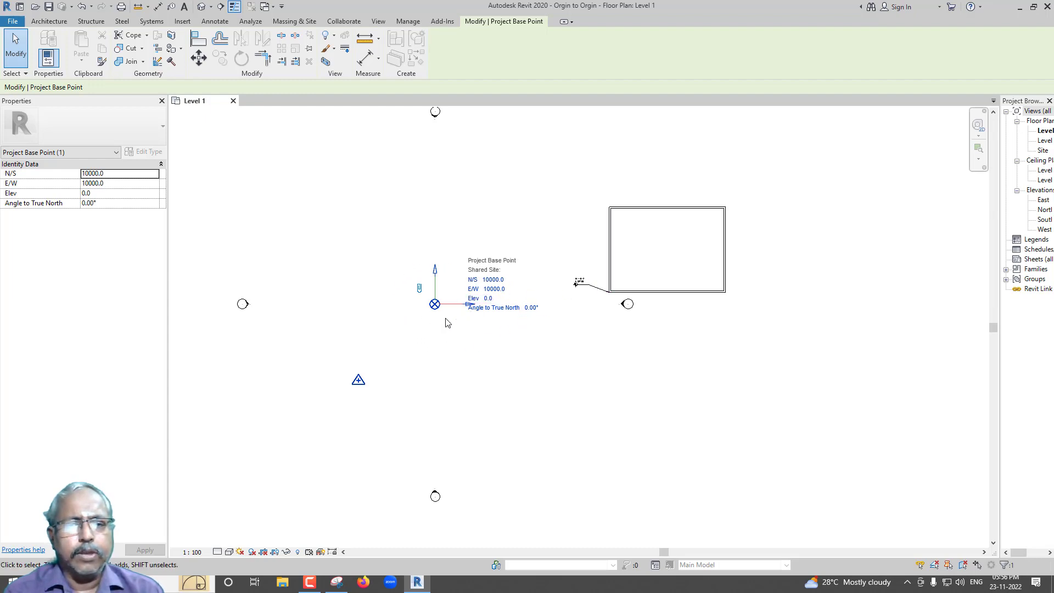
pyautogui.scroll(2, 587, 286)
pyautogui.scroll(1, 586, 286)
pyautogui.scroll(1, 583, 282)
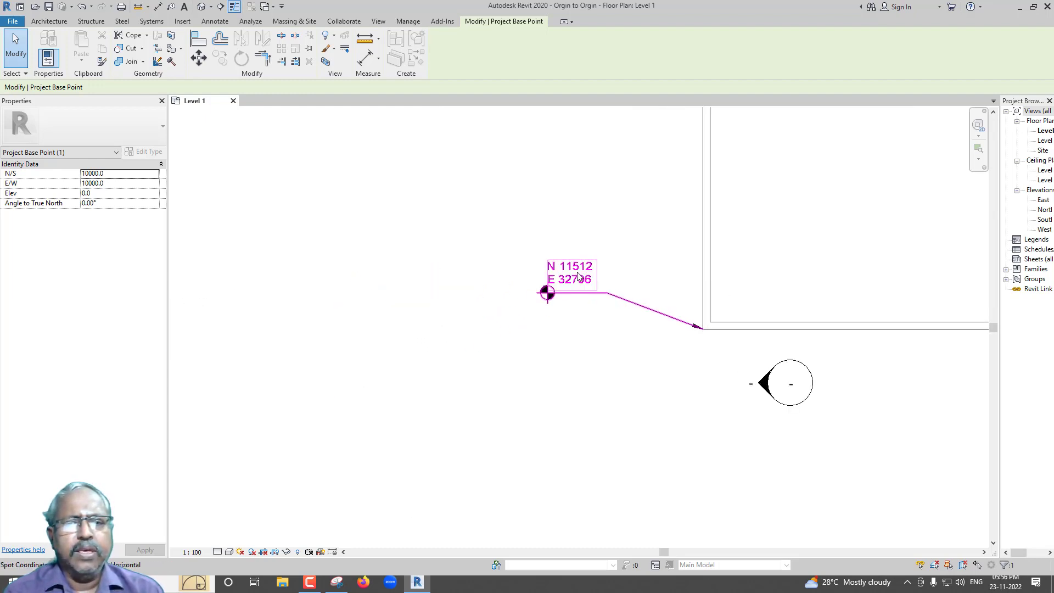
pyautogui.scroll(1, 579, 277)
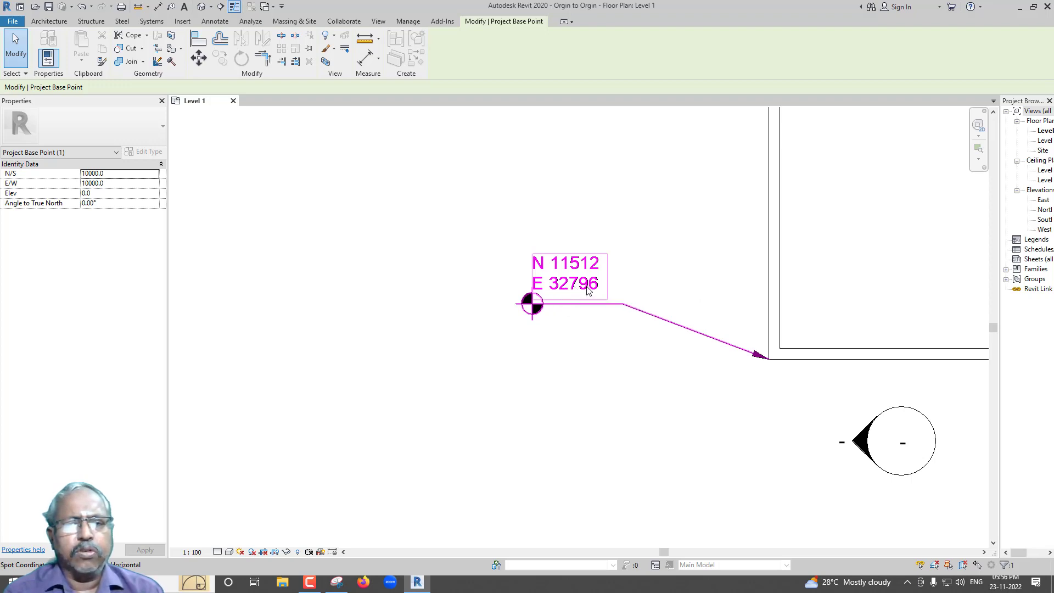
pyautogui.scroll(-3, 586, 290)
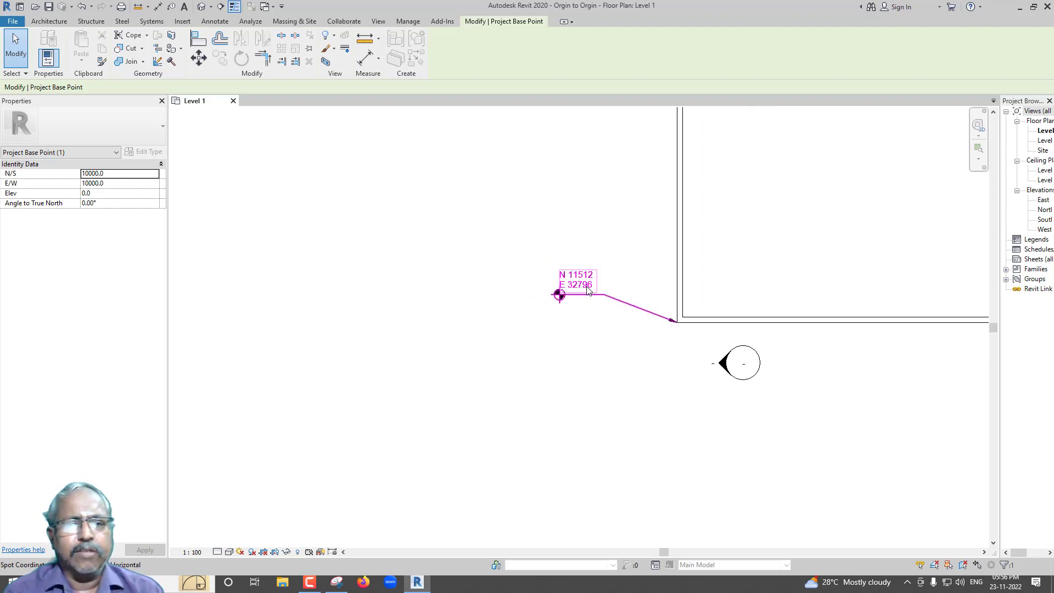
pyautogui.scroll(-2, 586, 290)
pyautogui.scroll(1, 585, 292)
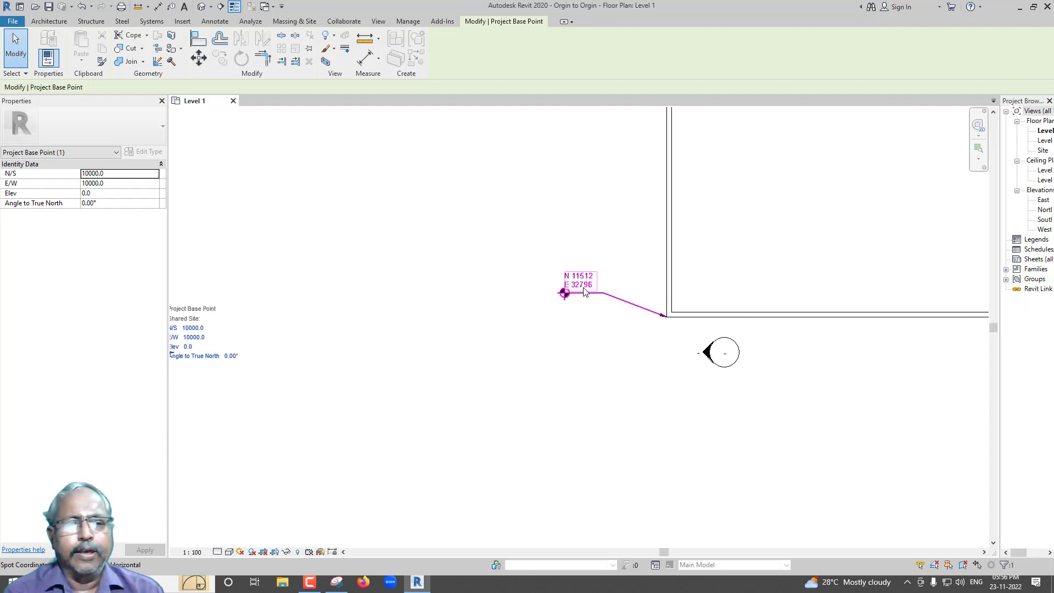
pyautogui.scroll(-1, 584, 291)
pyautogui.scroll(-1, 584, 291)
pyautogui.moveTo(428, 342); pyautogui.dragTo(442, 336, button='middle')
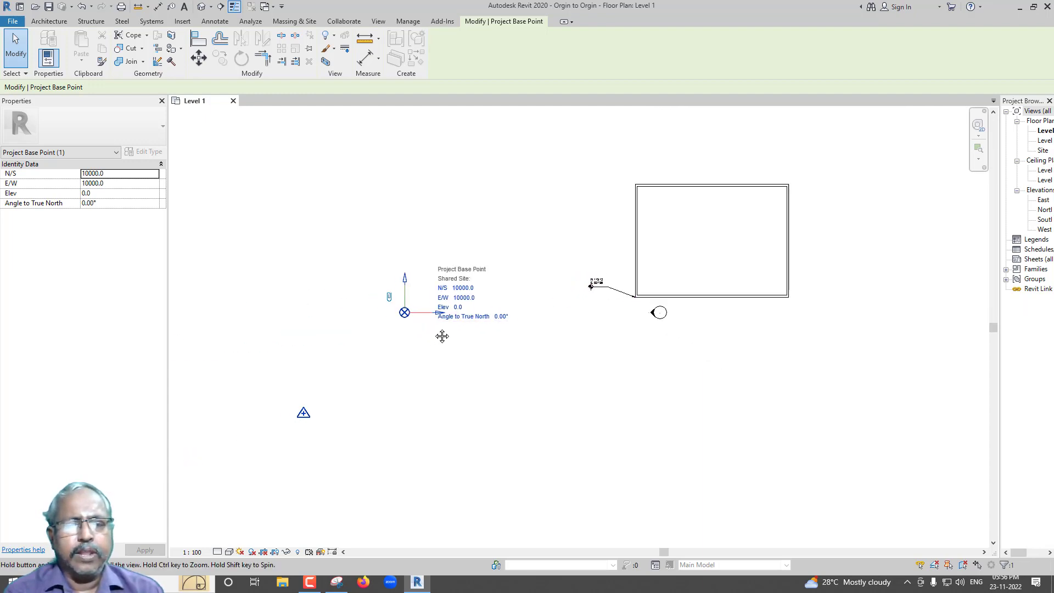
pyautogui.scroll(1, 407, 334)
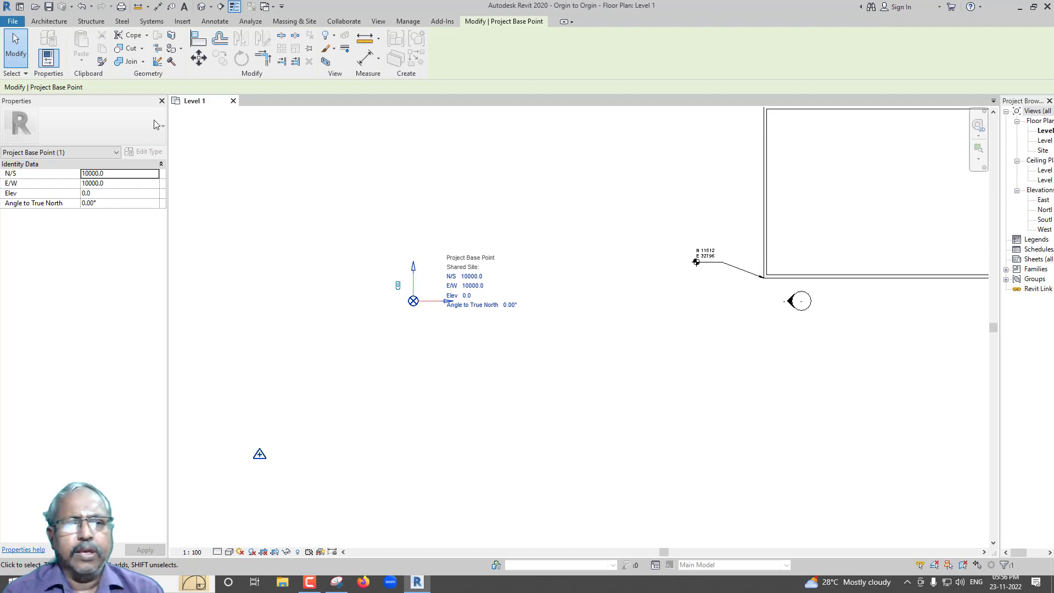
# Close the original model unsaved and create a new project from the Systems template.
pyautogui.click(233, 102)
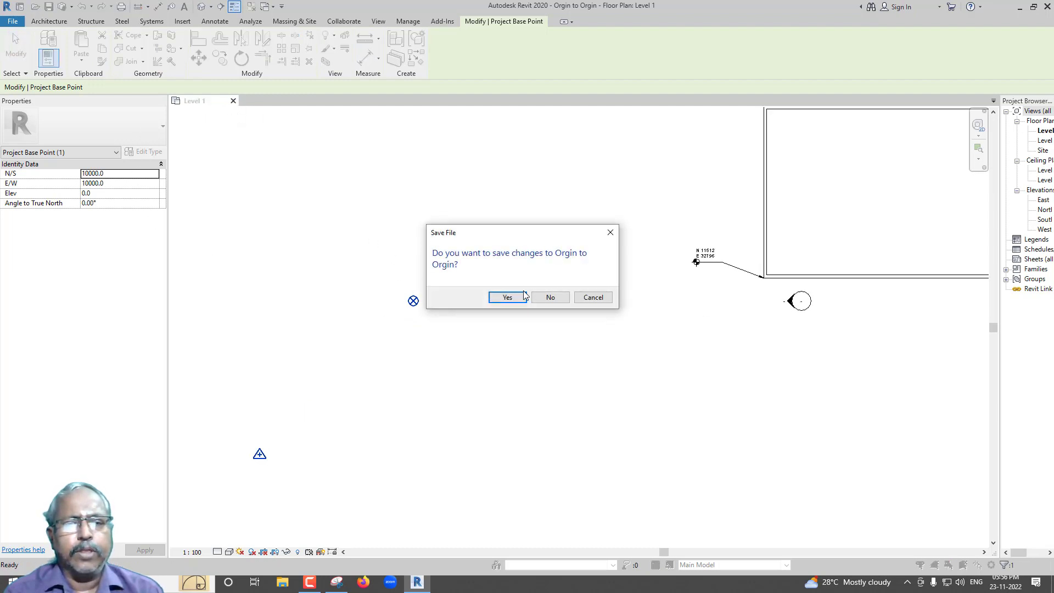
pyautogui.click(546, 297)
pyautogui.click(78, 135)
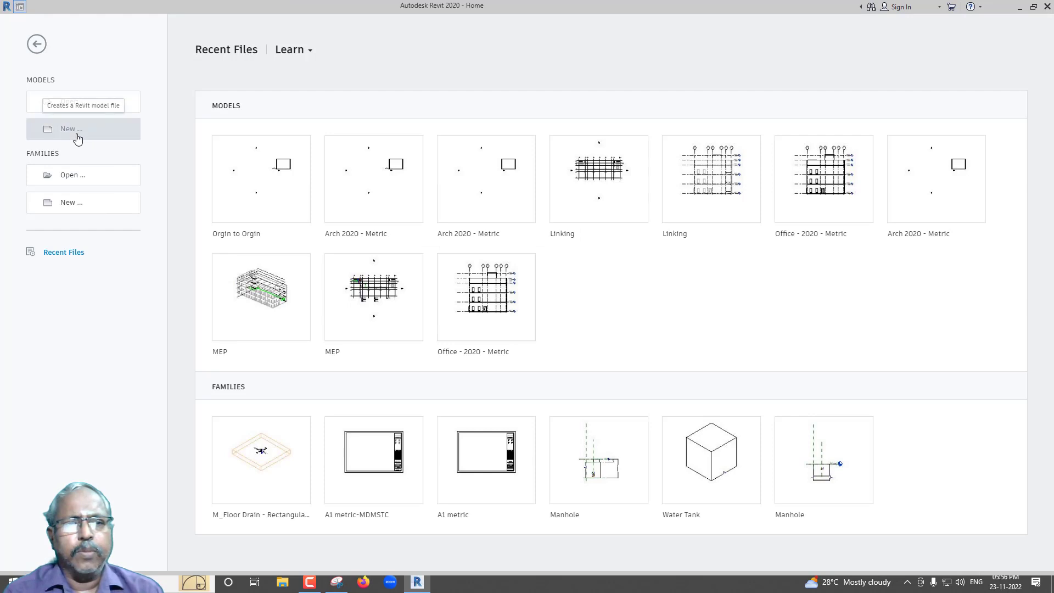
pyautogui.click(440, 266)
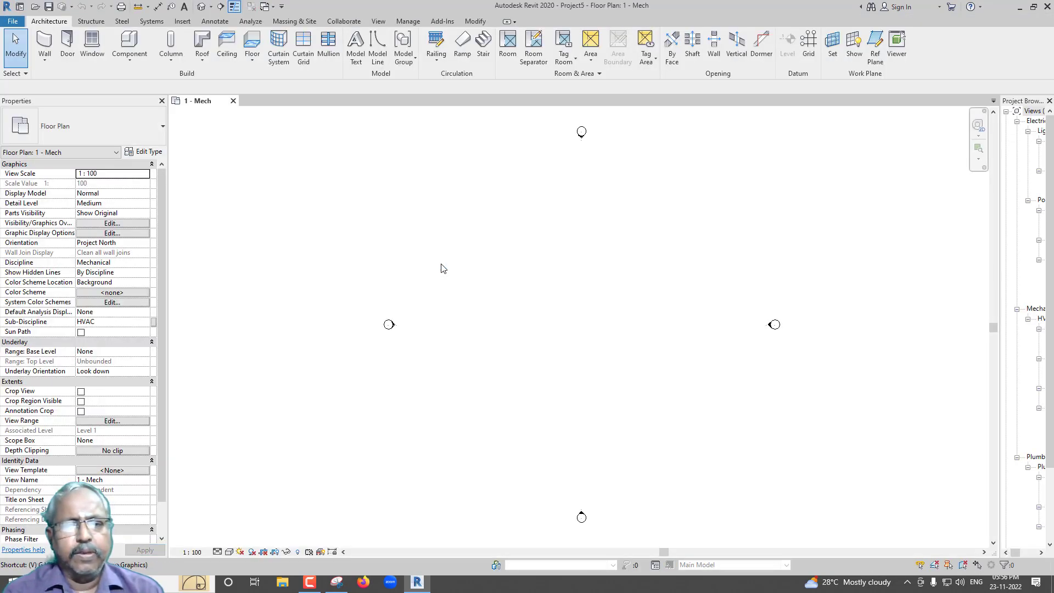
# Turn on Site > Project Base Point and Survey Point in the 1 - Mech plan's visibility settings.
pyautogui.press('v')
pyautogui.press('v')
pyautogui.scroll(-3, 244, 295)
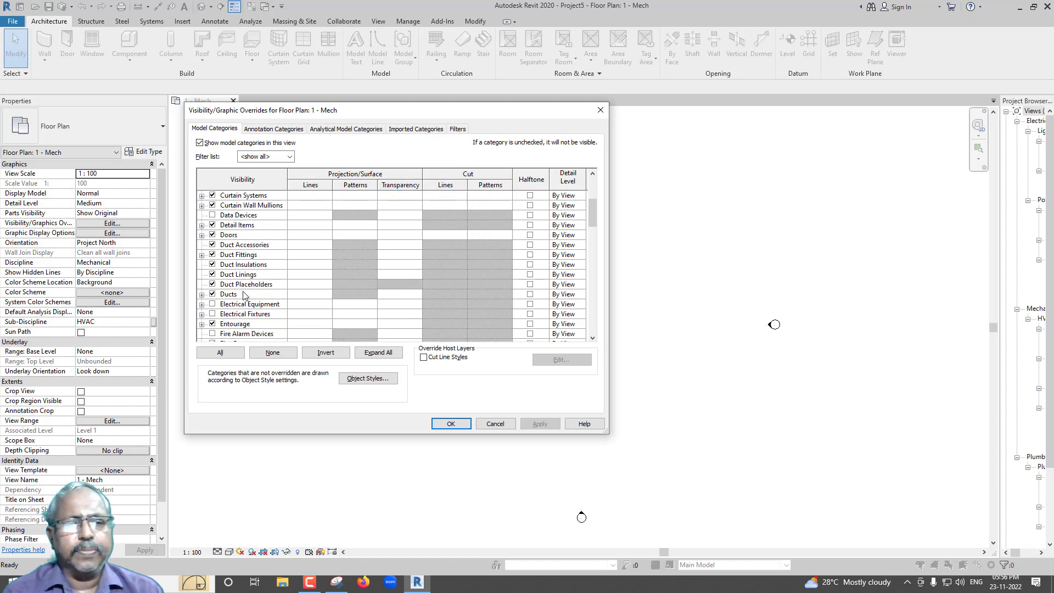
pyautogui.scroll(-3, 244, 295)
pyautogui.scroll(-3, 244, 295)
pyautogui.scroll(-3, 245, 294)
pyautogui.scroll(-2, 244, 295)
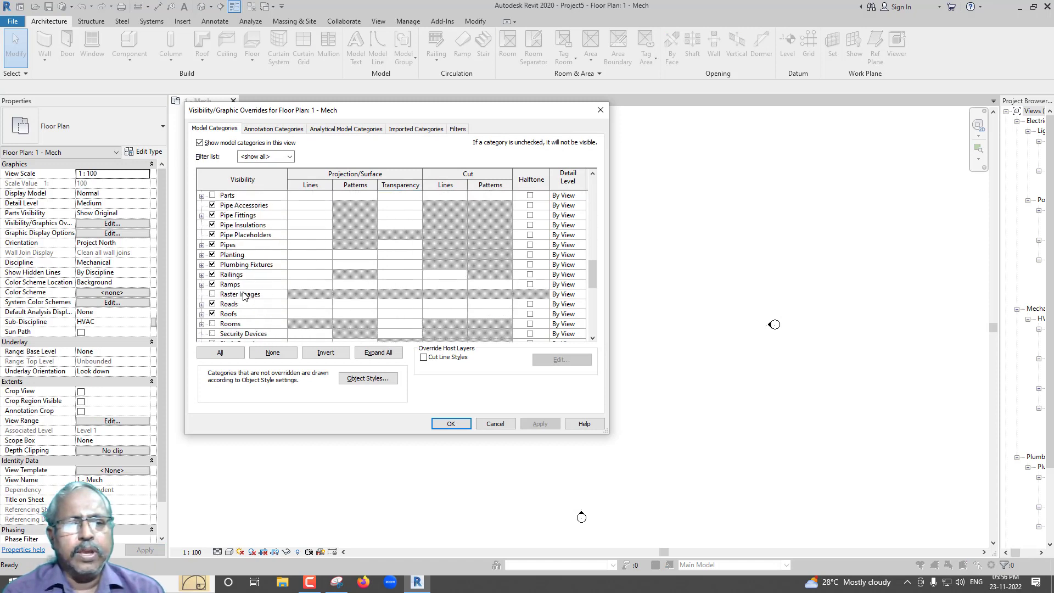
pyautogui.scroll(-2, 245, 295)
pyautogui.scroll(-1, 244, 295)
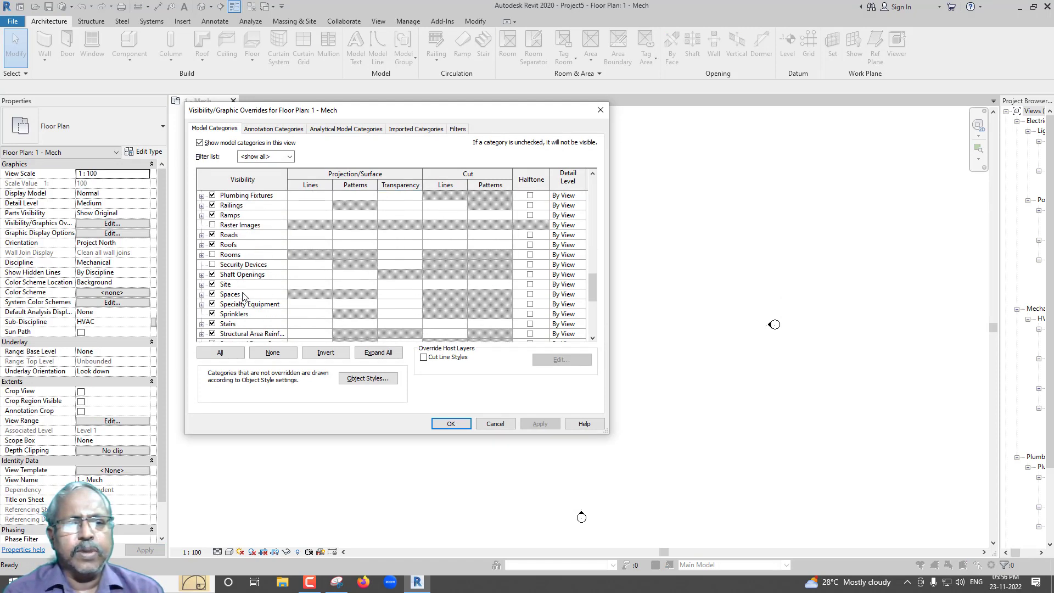
pyautogui.click(202, 288)
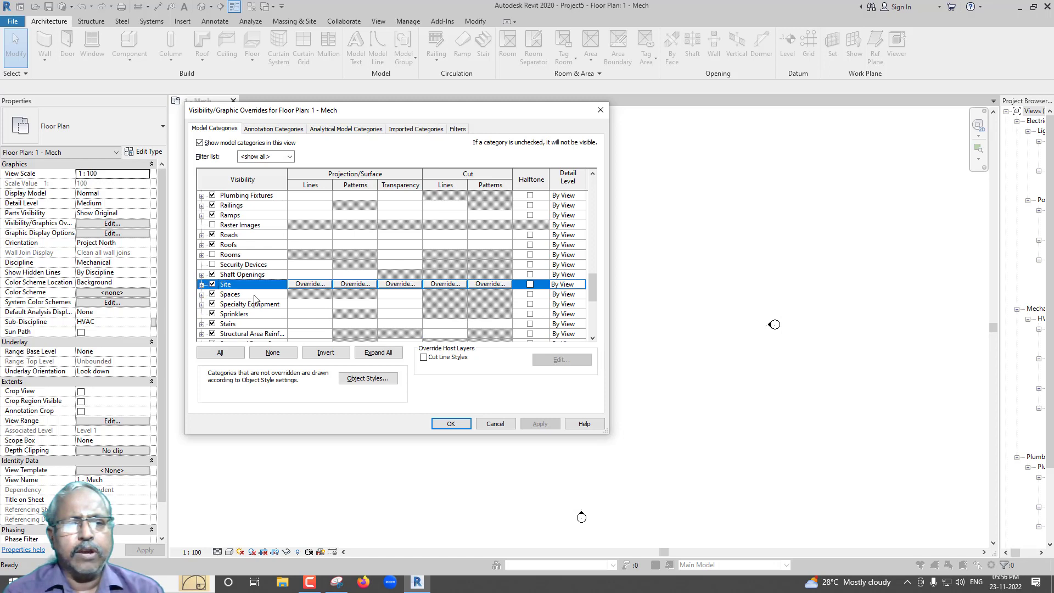
pyautogui.click(201, 285)
pyautogui.click(224, 295)
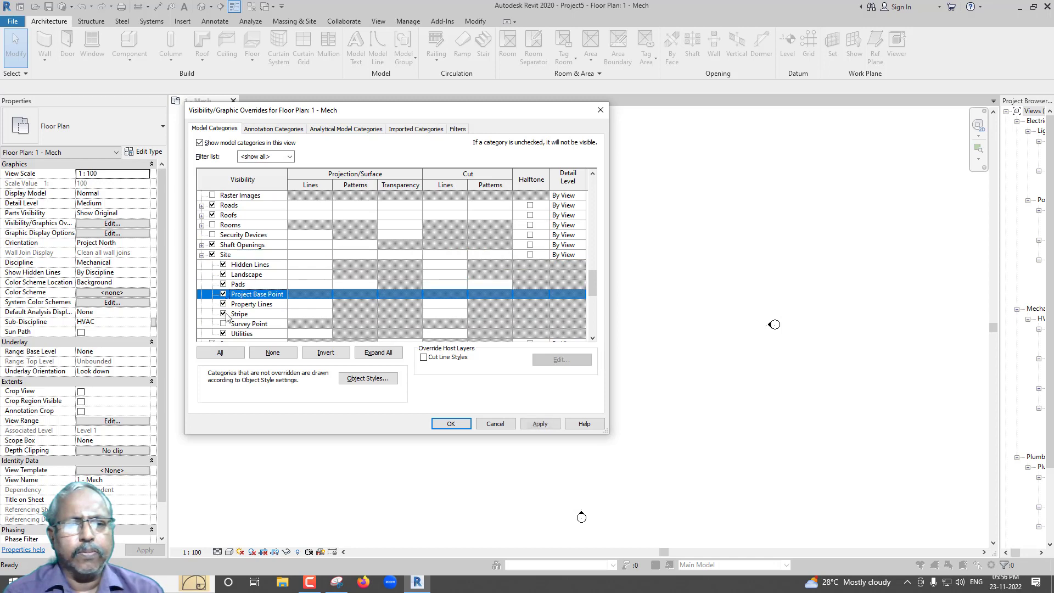
pyautogui.click(224, 324)
pyautogui.click(446, 429)
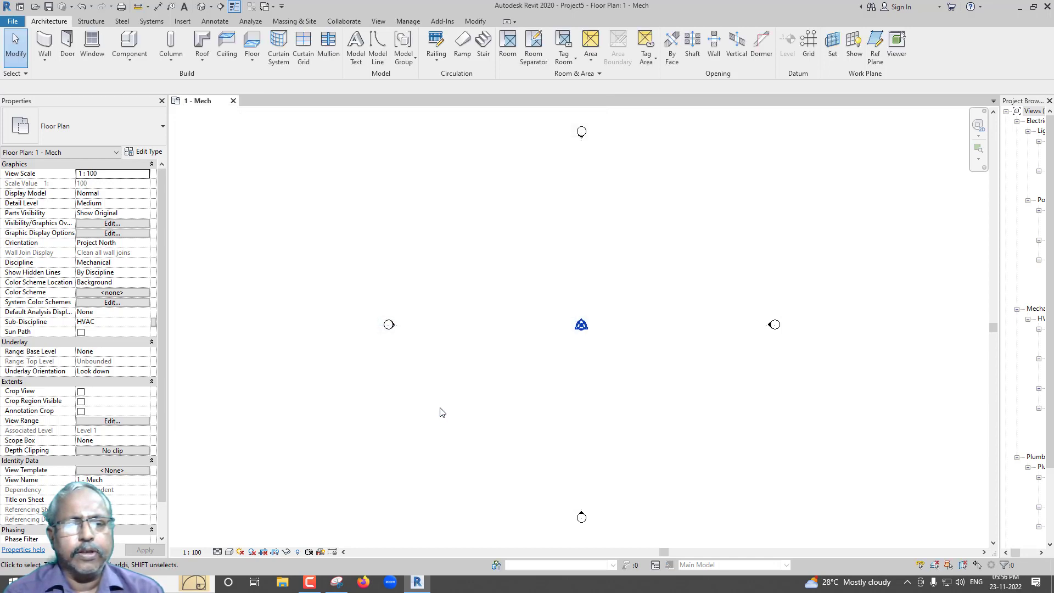
# Link 'Orgin to Orgin.rvt' into Project5's Mech plan.
pyautogui.moveTo(545, 360); pyautogui.dragTo(428, 370, button='middle')
pyautogui.scroll(1, 464, 346)
pyautogui.scroll(1, 466, 343)
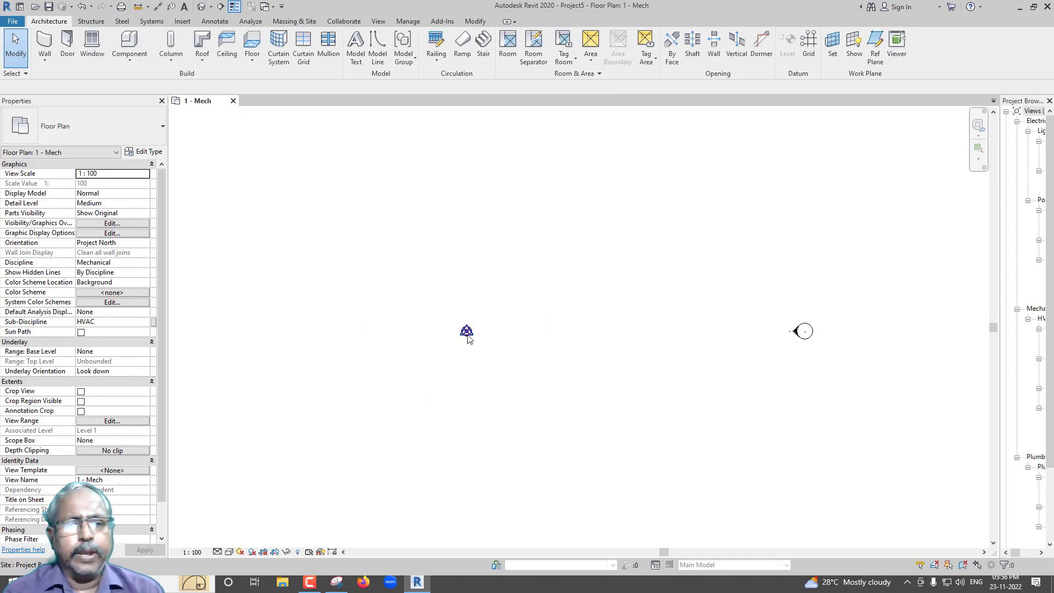
pyautogui.click(183, 21)
pyautogui.click(50, 67)
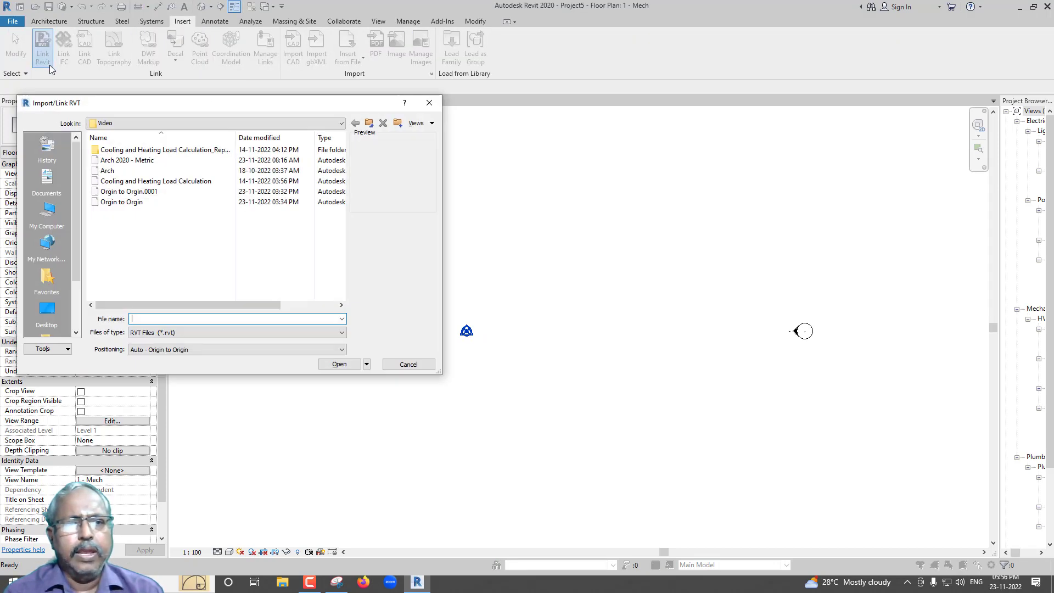
pyautogui.click(124, 202)
pyautogui.click(339, 363)
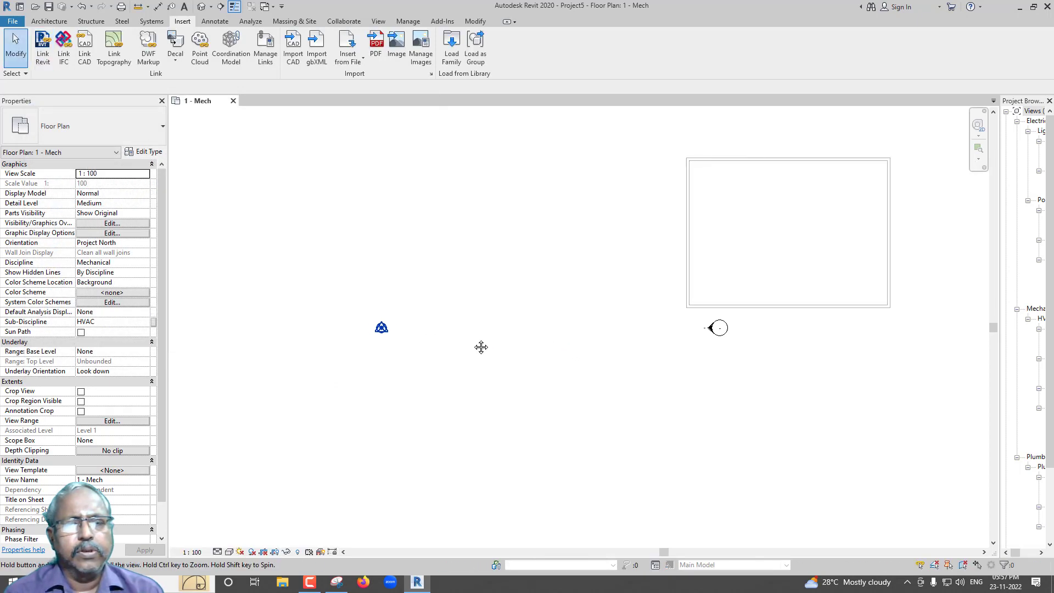
pyautogui.moveTo(563, 349); pyautogui.dragTo(463, 343, button='middle')
# Tag the linked building's corner with a spot coordinate reading N 1512 / E 22796.
pyautogui.click(219, 22)
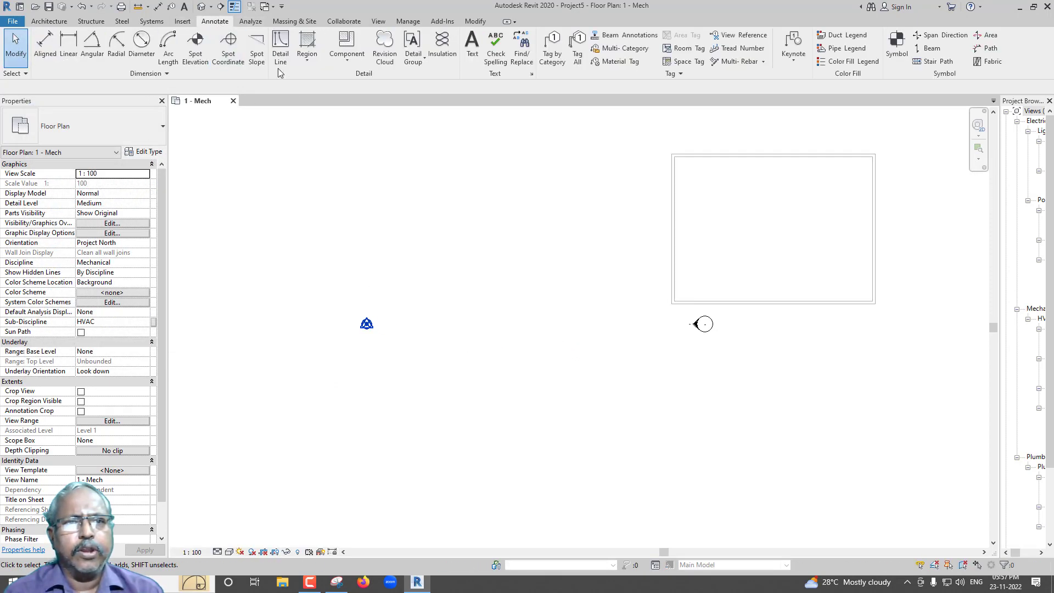
pyautogui.click(228, 44)
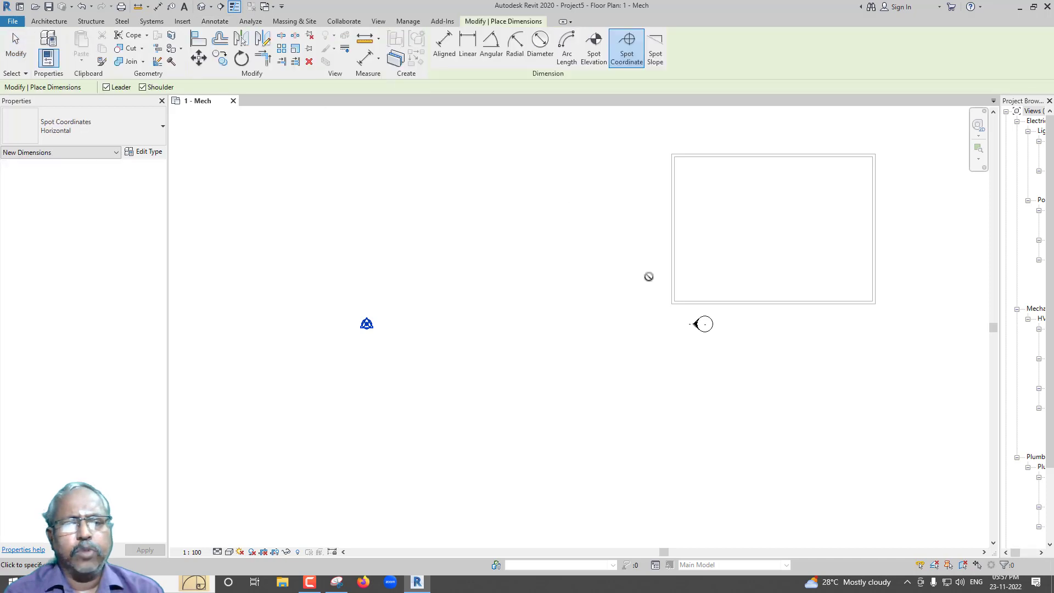
pyautogui.scroll(2, 679, 309)
pyautogui.scroll(1, 678, 305)
pyautogui.click(675, 298)
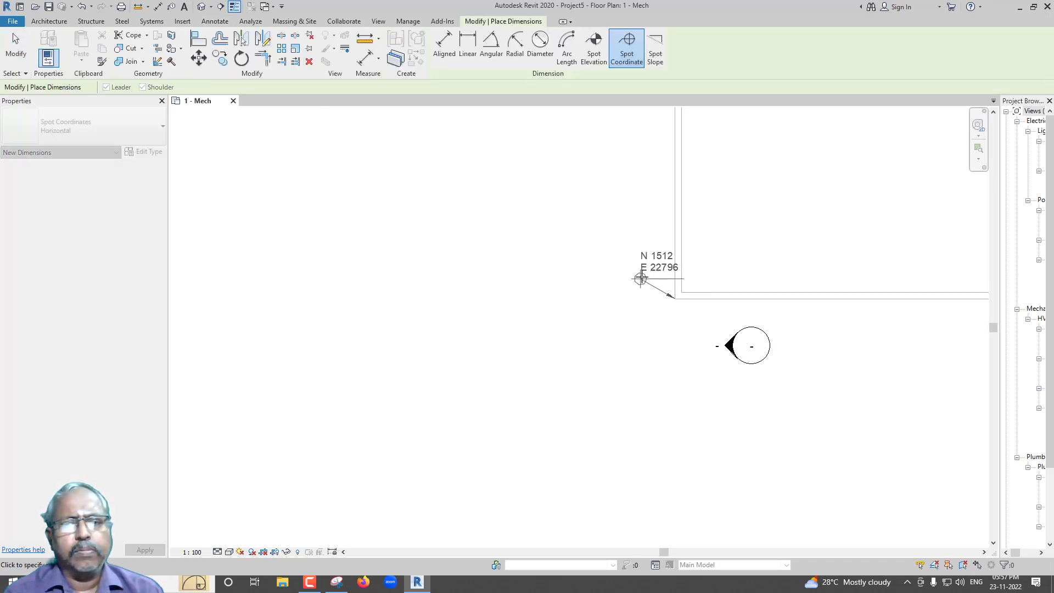
pyautogui.click(640, 279)
pyautogui.click(581, 279)
pyautogui.scroll(1, 626, 275)
pyautogui.scroll(1, 627, 275)
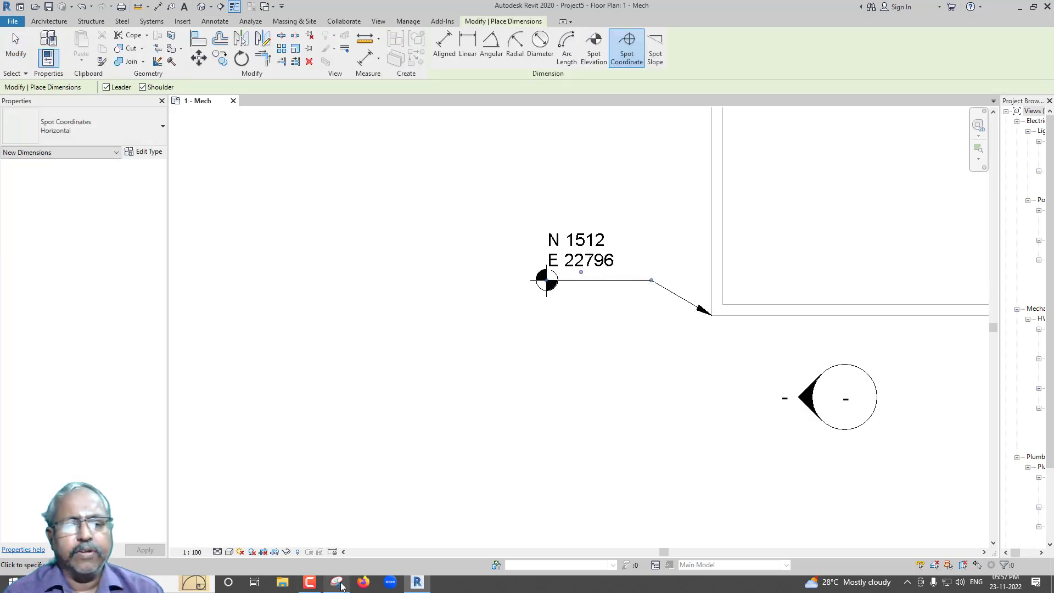
pyautogui.click(337, 582)
pyautogui.click(340, 585)
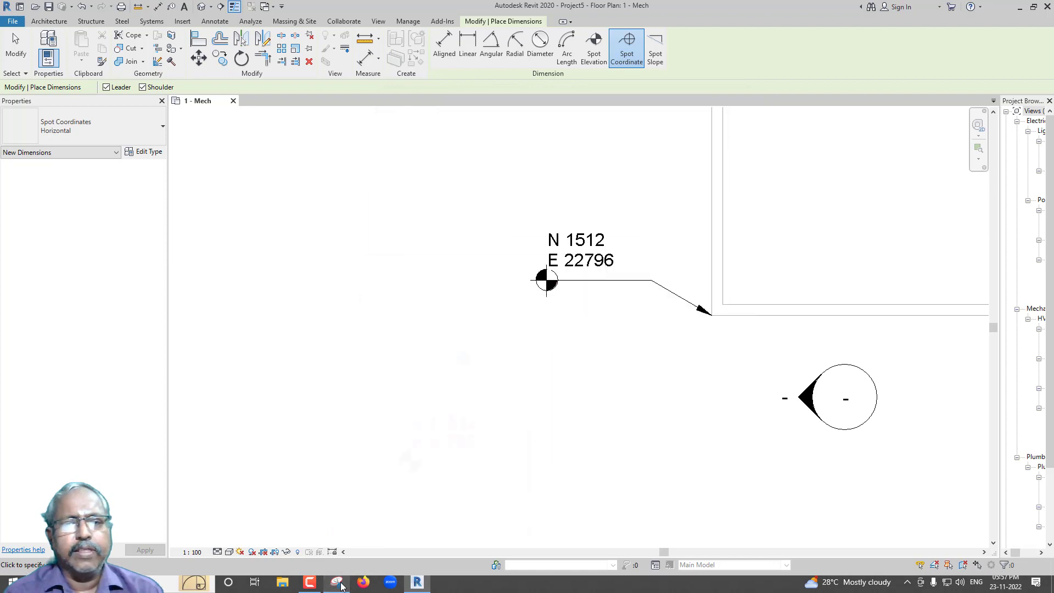
pyautogui.scroll(-2, 527, 397)
pyautogui.moveTo(526, 397); pyautogui.dragTo(675, 353, button='middle')
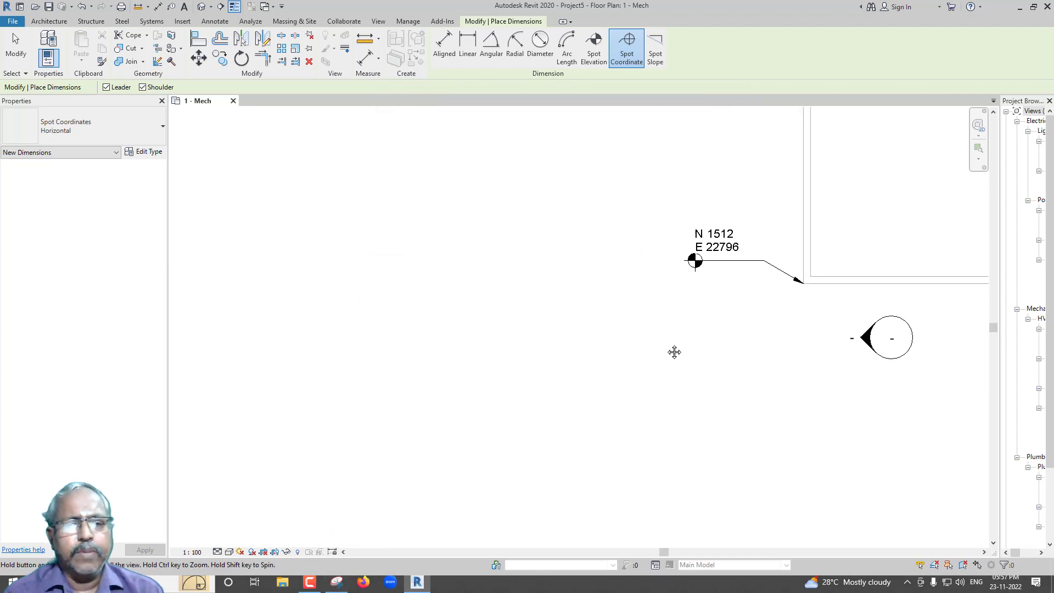
pyautogui.press('Escape')
pyautogui.press('Escape')
pyautogui.scroll(-2, 545, 365)
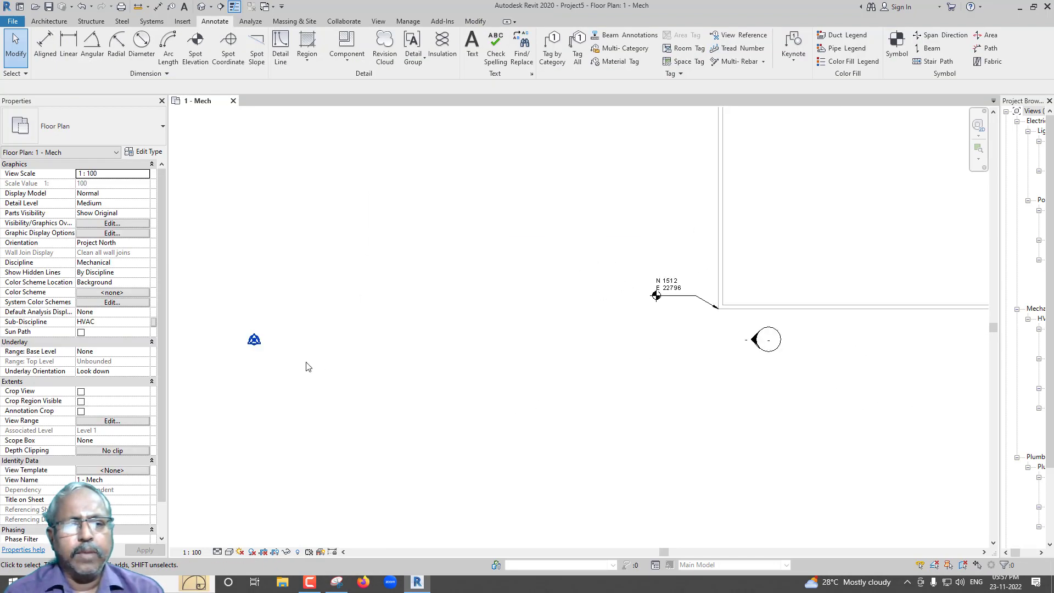
# Set the project base point to N/S 10000 and E/W 10000, shifting the corner to N 11512 / E 32796.
pyautogui.click(254, 341)
pyautogui.moveTo(254, 341); pyautogui.dragTo(322, 312)
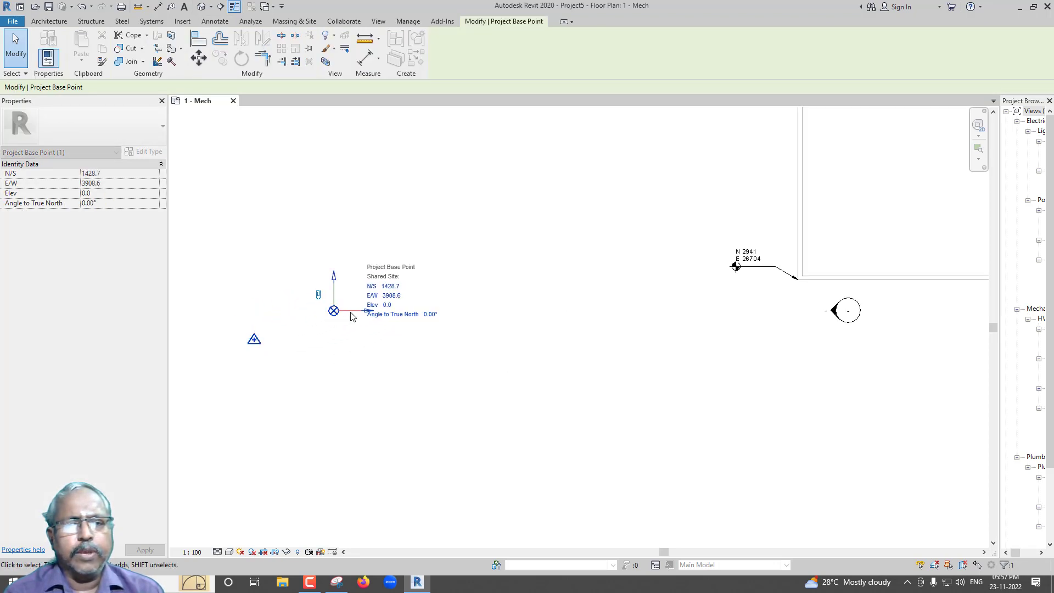
pyautogui.click(387, 291)
pyautogui.write('10000')
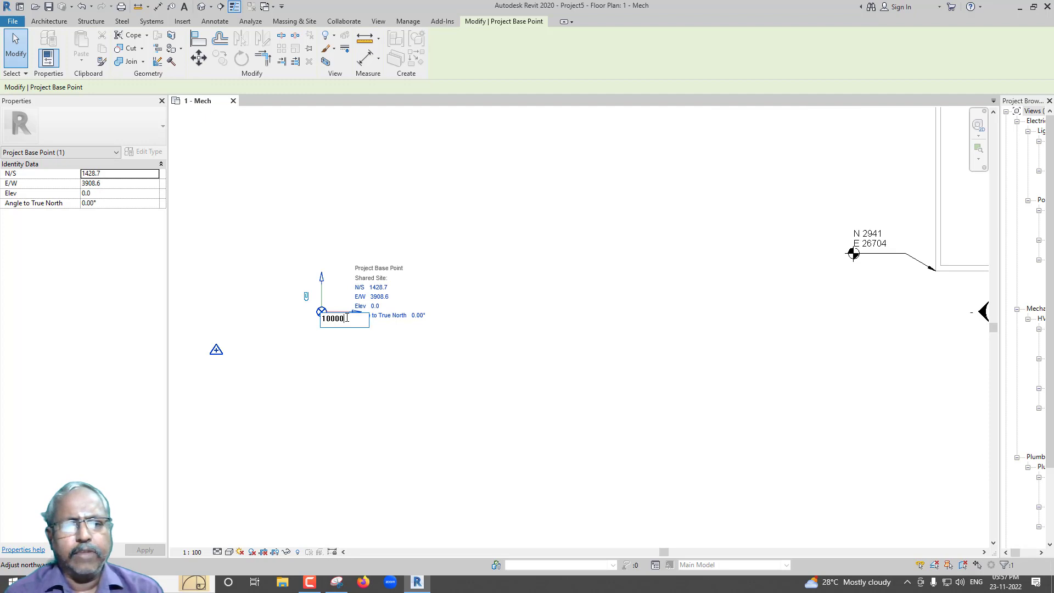
pyautogui.press('Return')
pyautogui.scroll(-3, 327, 291)
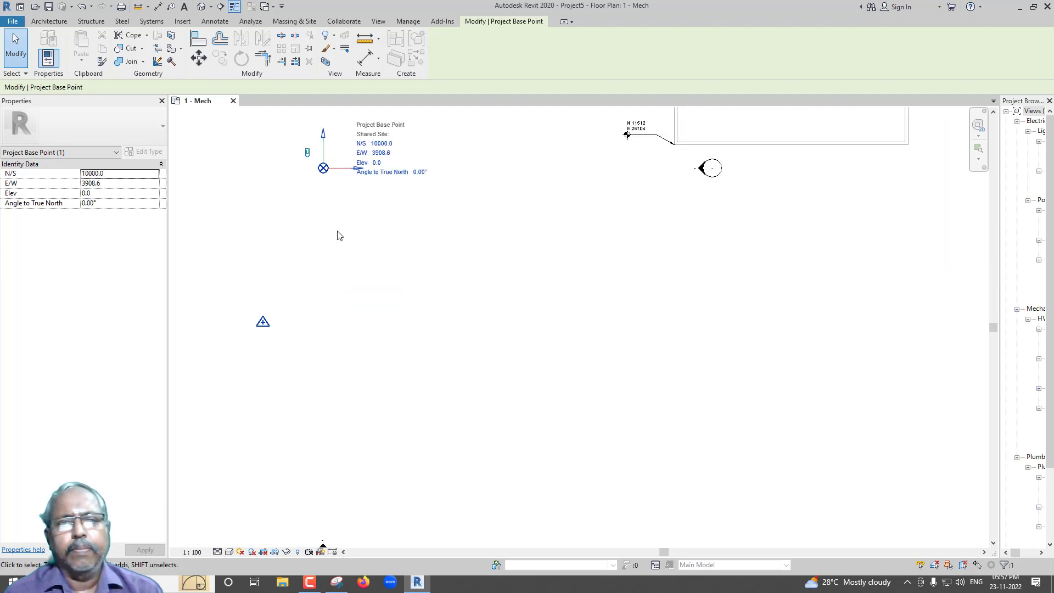
pyautogui.click(378, 153)
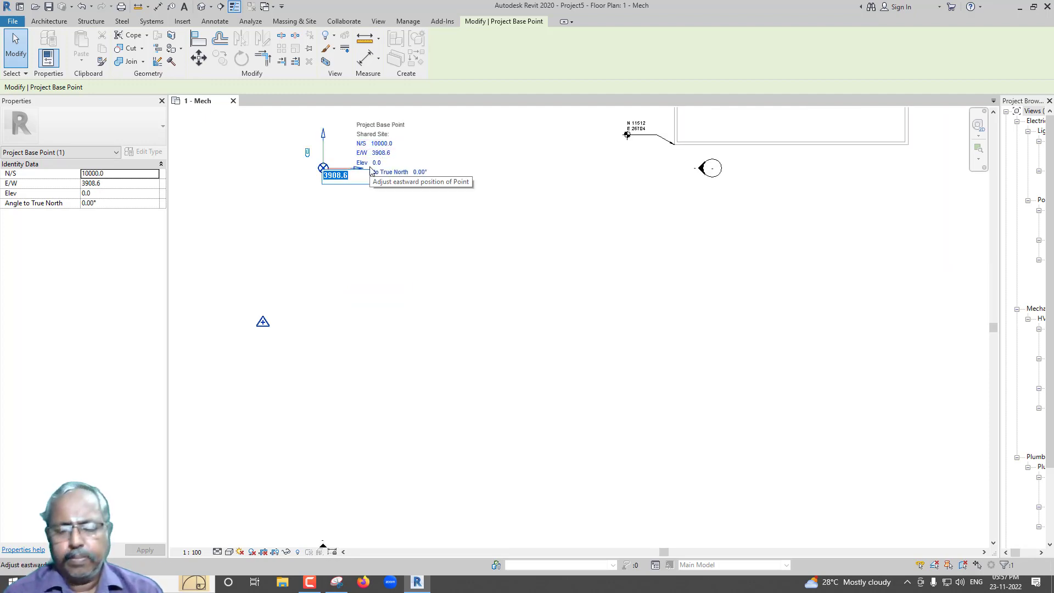
pyautogui.write('10000')
pyautogui.press('Return')
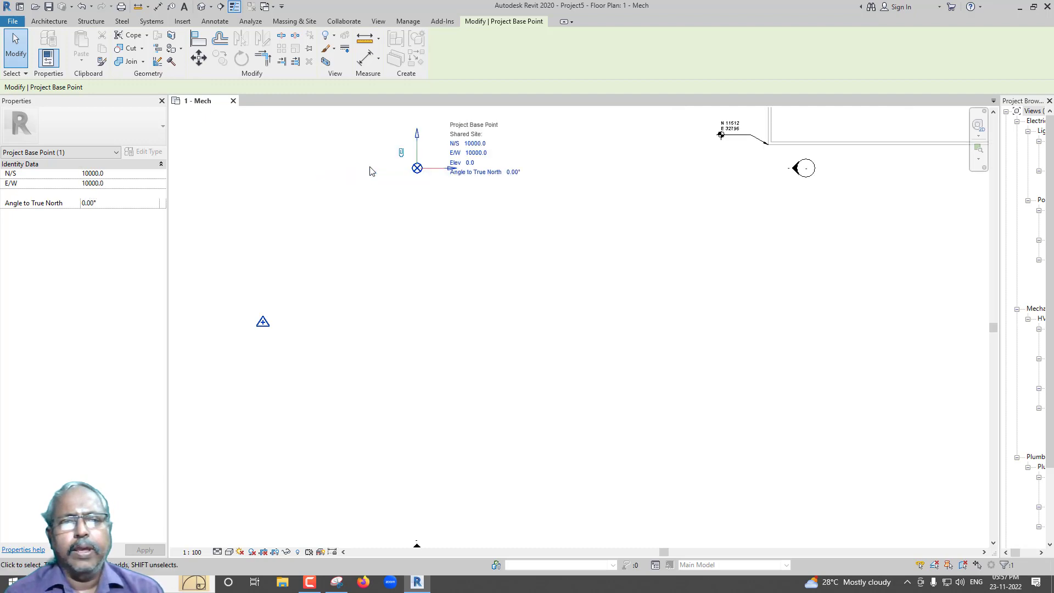
pyautogui.scroll(-1, 390, 303)
pyautogui.moveTo(391, 302); pyautogui.dragTo(372, 383, button='middle')
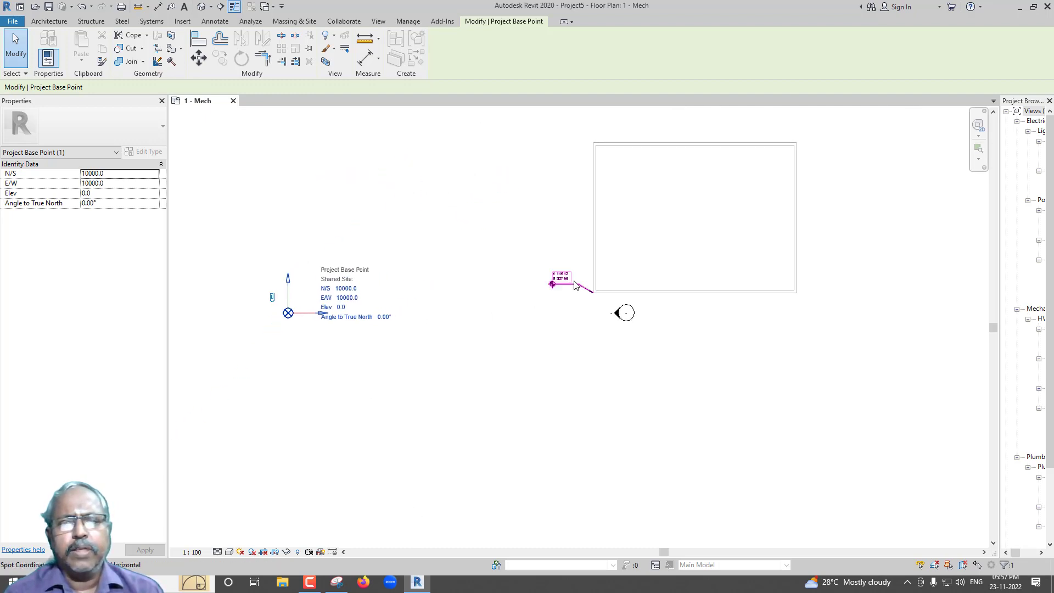
pyautogui.scroll(2, 538, 281)
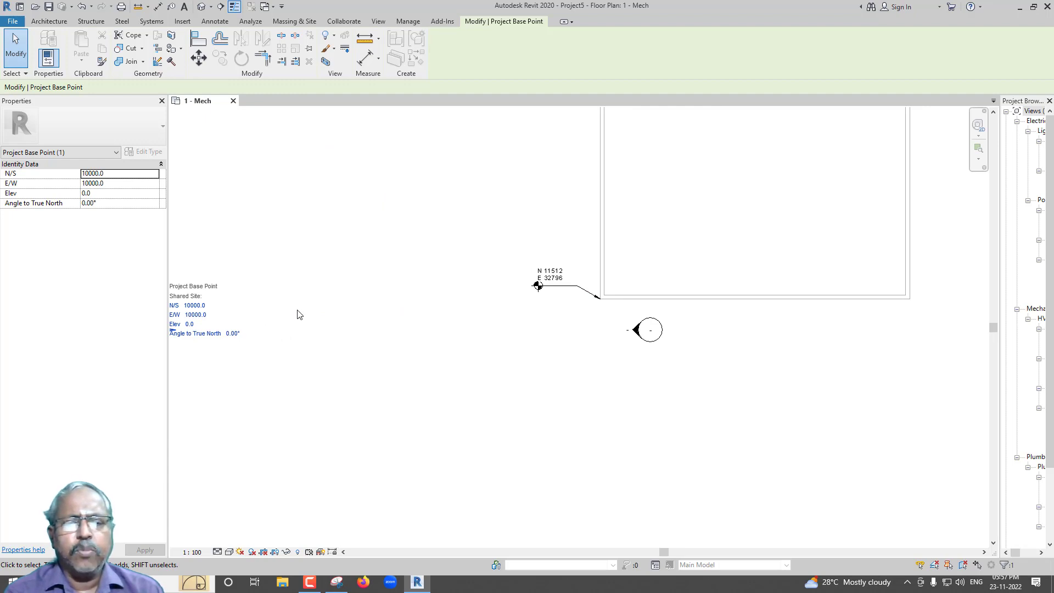
pyautogui.scroll(2, 571, 293)
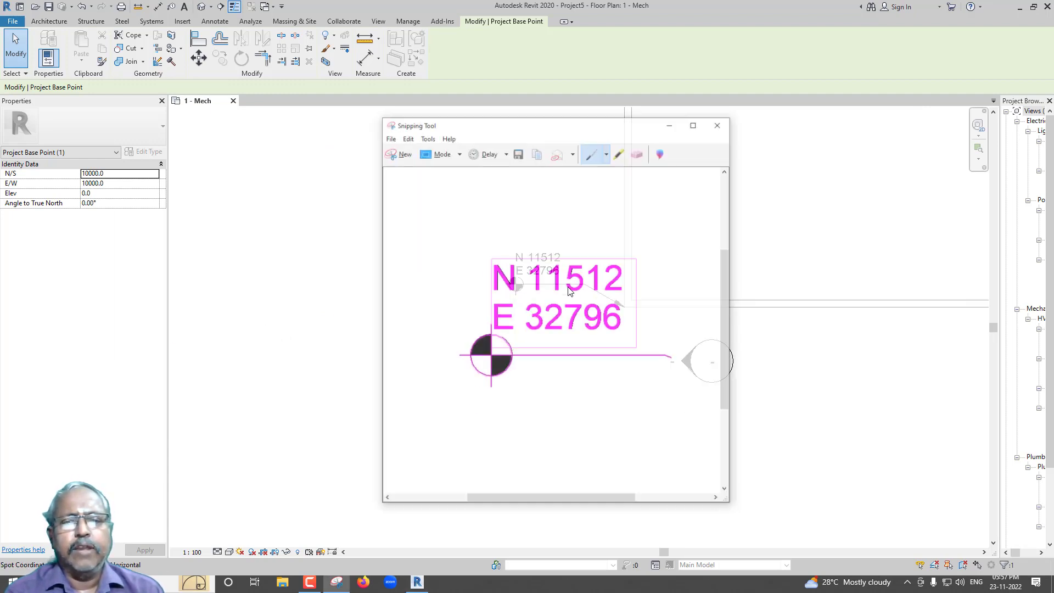
# Close Snipping Tool without saving the snip and recenter the base point and linked model.
pyautogui.moveTo(587, 110); pyautogui.dragTo(263, 184)
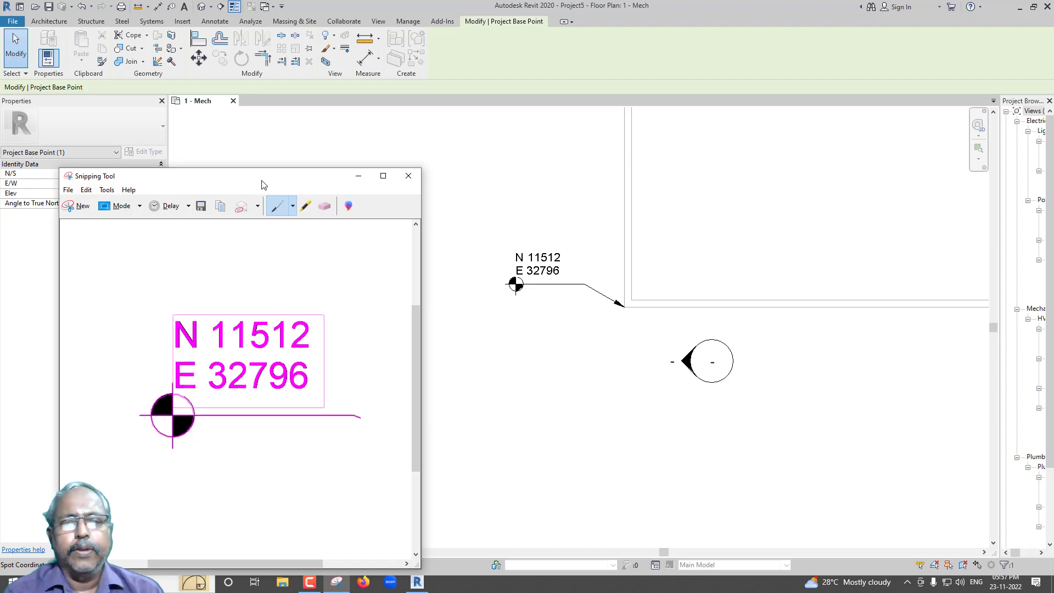
pyautogui.click(408, 177)
pyautogui.click(277, 384)
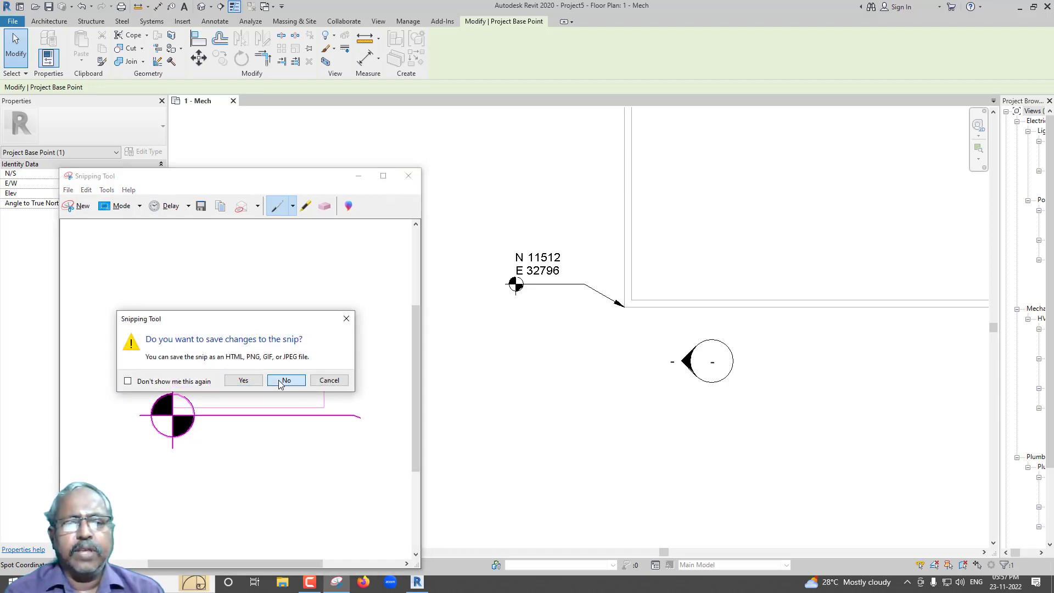
pyautogui.scroll(-2, 527, 307)
pyautogui.scroll(-2, 530, 309)
pyautogui.scroll(-1, 529, 309)
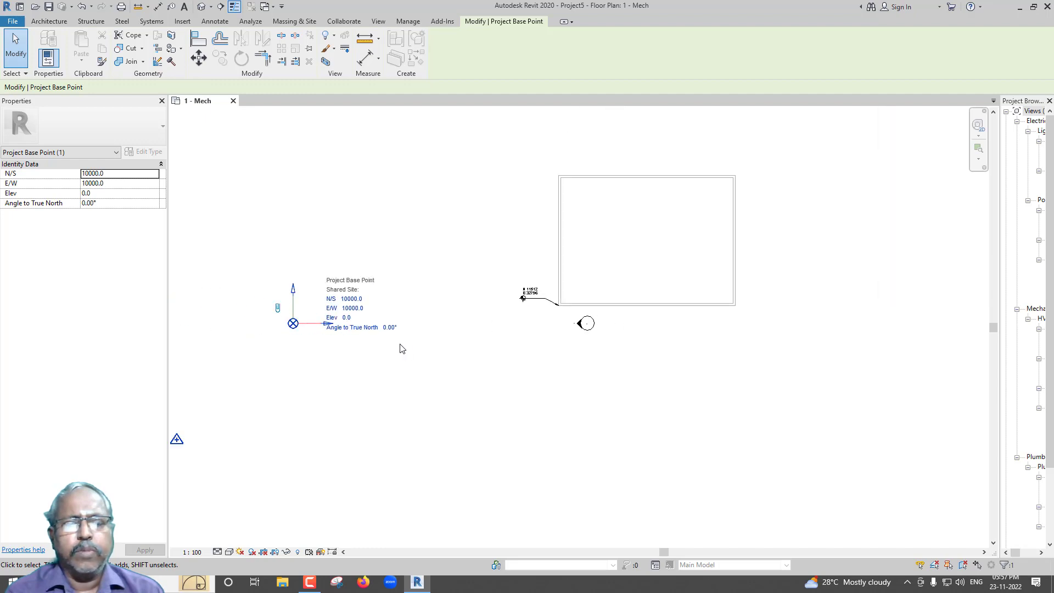
pyautogui.moveTo(406, 350)
pyautogui.mouseDown(button='middle')
pyautogui.moveTo(490, 341)
pyautogui.moveTo(498, 359)
pyautogui.mouseUp(button='middle')
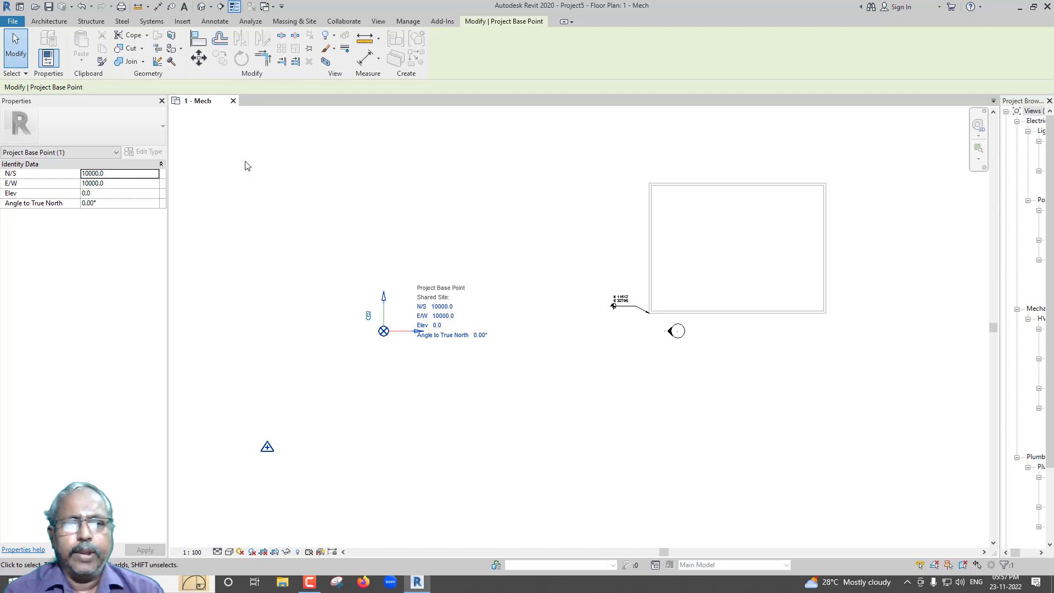
# Close Project5 unsaved and start a new Systems-Default_Metric project.
pyautogui.click(233, 101)
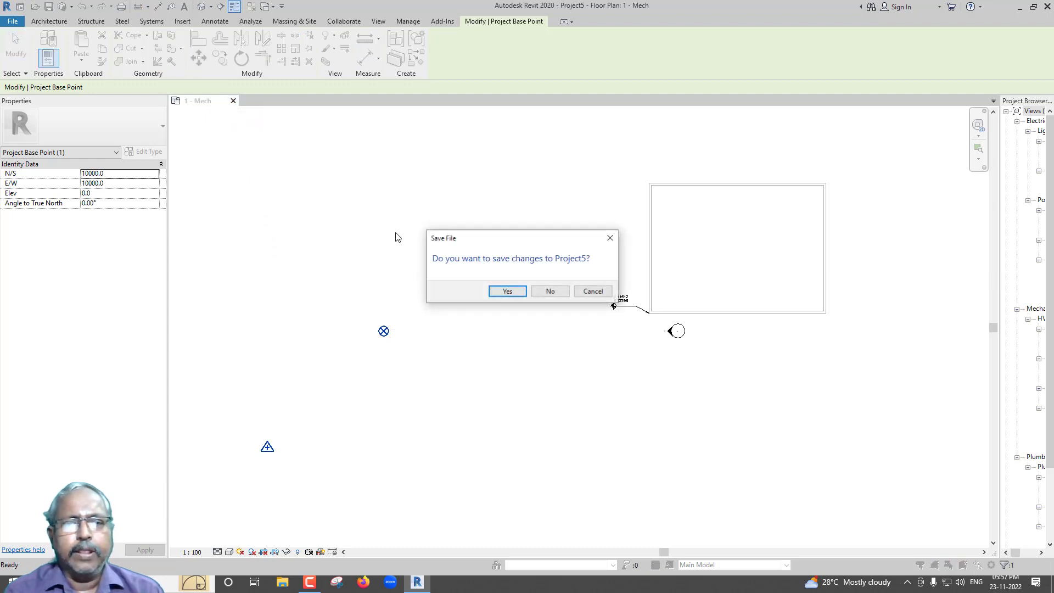
pyautogui.click(552, 291)
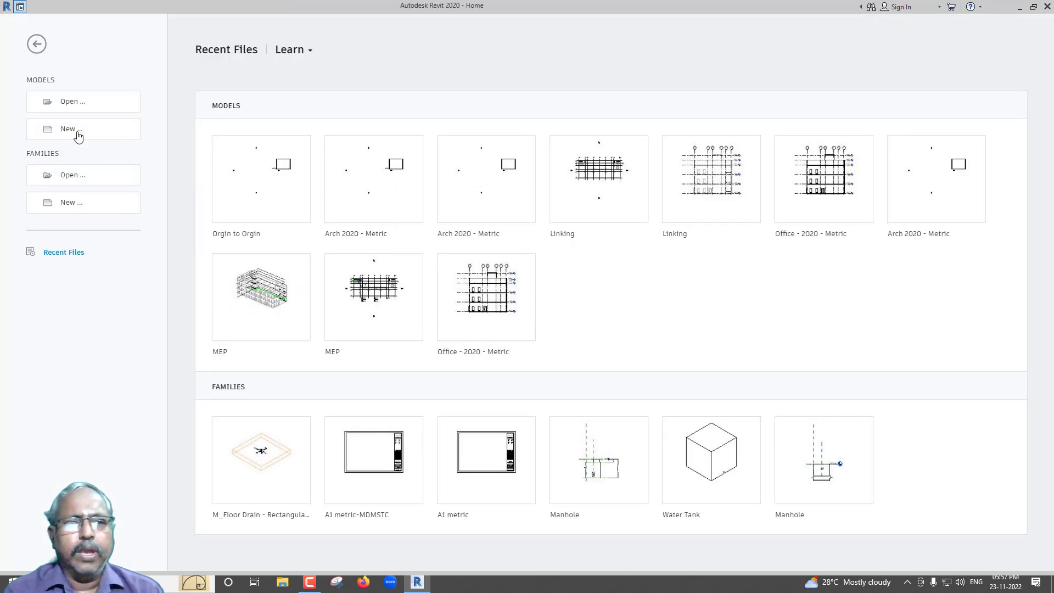
pyautogui.click(76, 134)
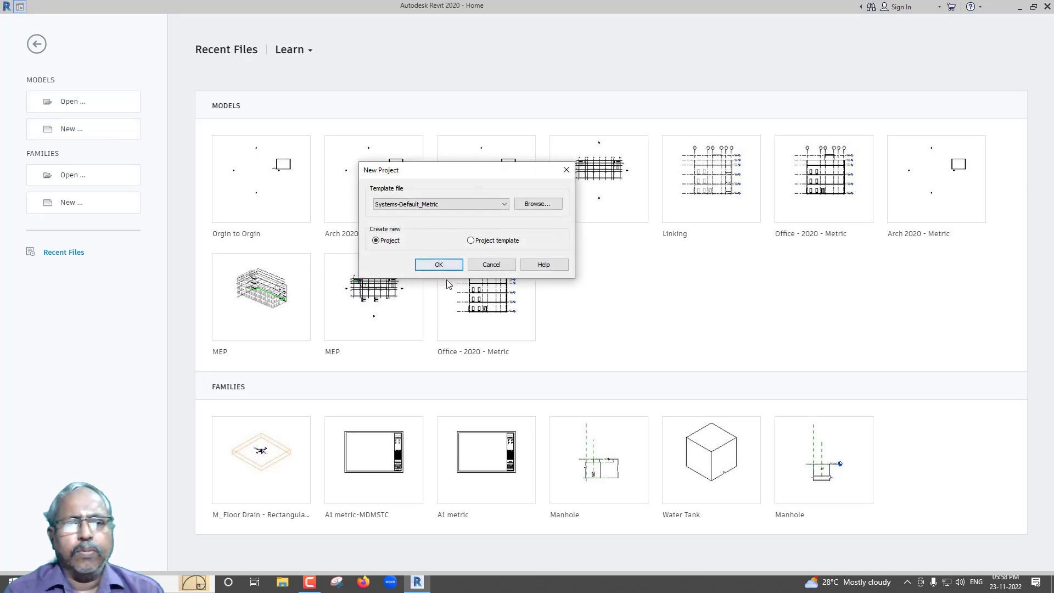
pyautogui.click(447, 269)
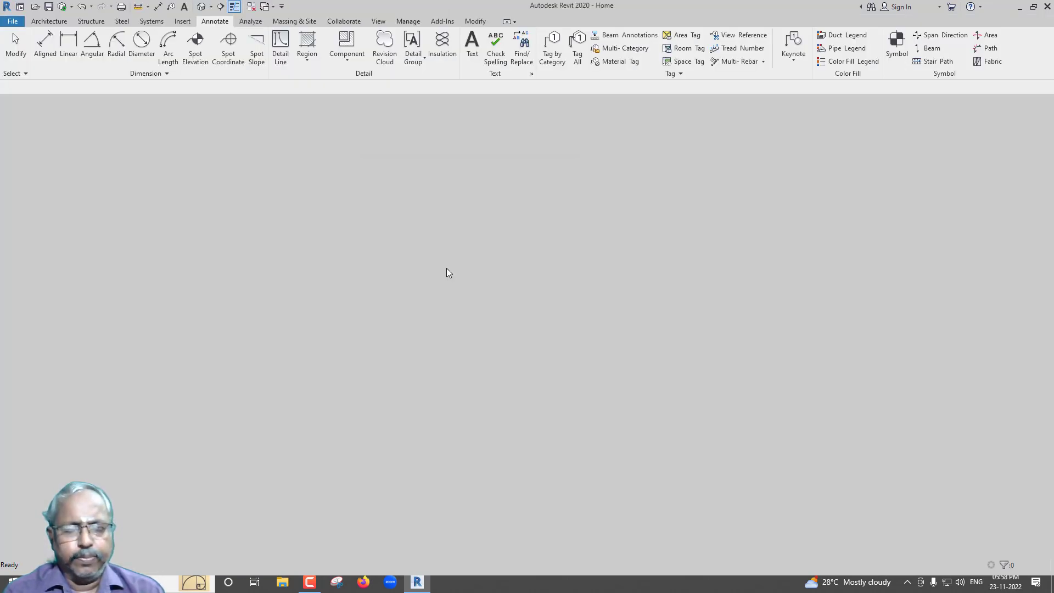
# Make the Site subcategories Project Base Point and Survey Point visible in the 1 - Mech plan.
pyautogui.press('v')
pyautogui.press('v')
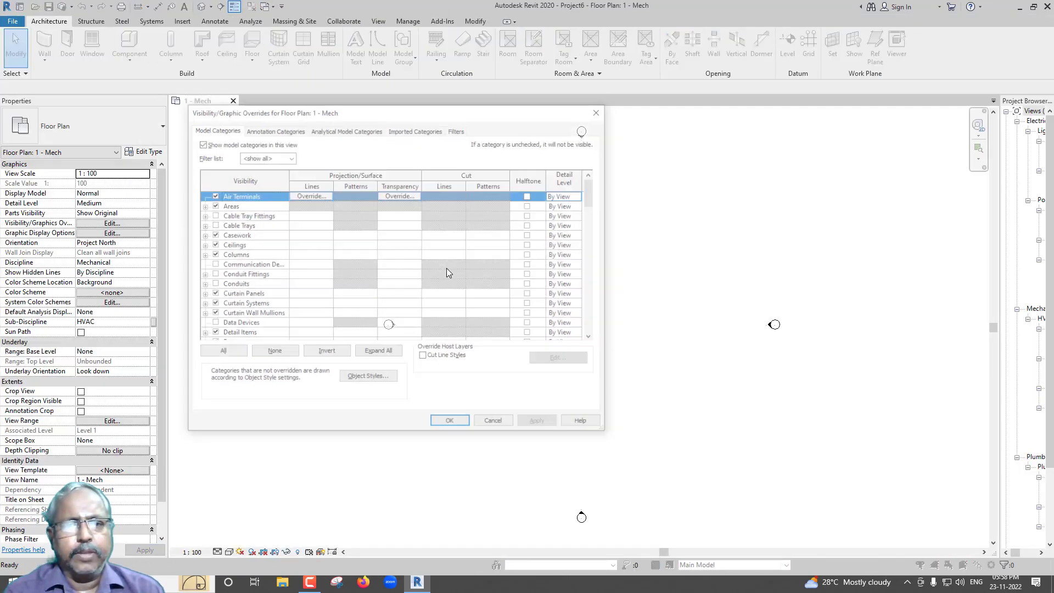
pyautogui.scroll(-3, 279, 294)
pyautogui.scroll(-2, 278, 294)
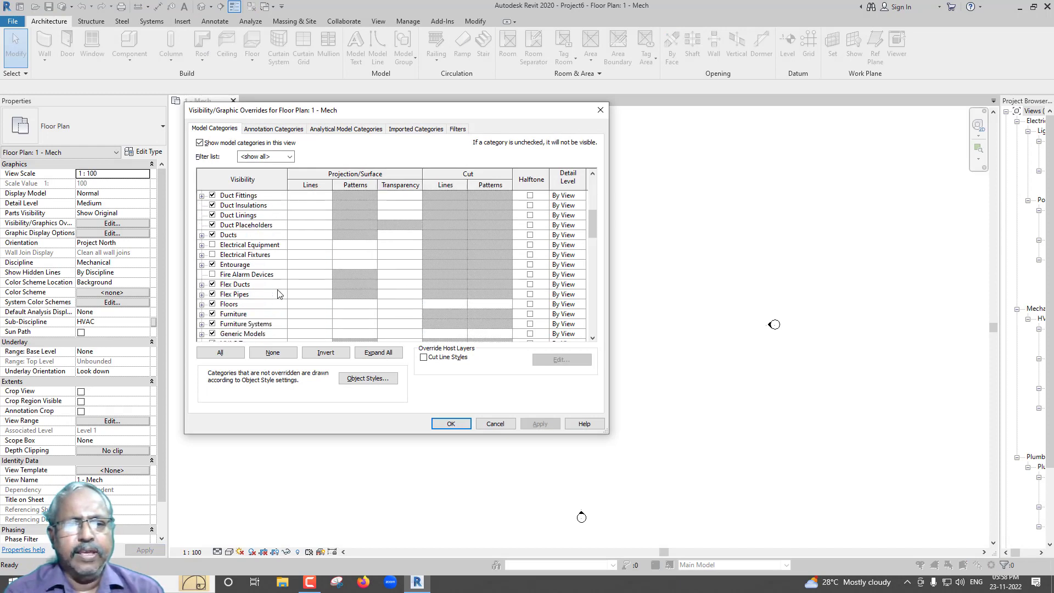
pyautogui.scroll(-3, 279, 294)
pyautogui.scroll(-3, 279, 293)
pyautogui.scroll(-1, 278, 294)
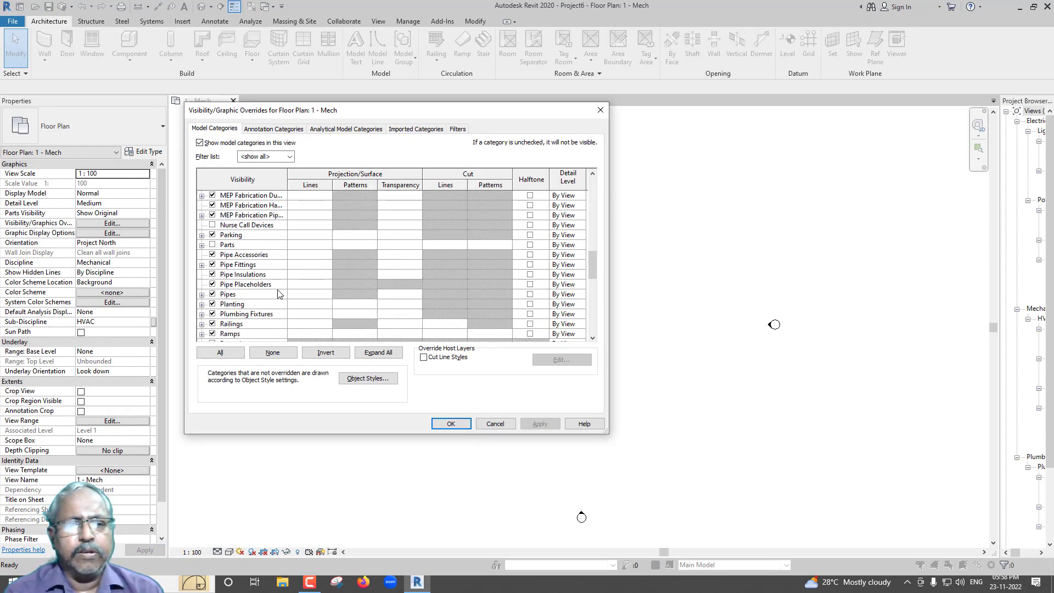
pyautogui.scroll(-1, 278, 293)
pyautogui.scroll(-1, 278, 294)
pyautogui.scroll(-2, 278, 294)
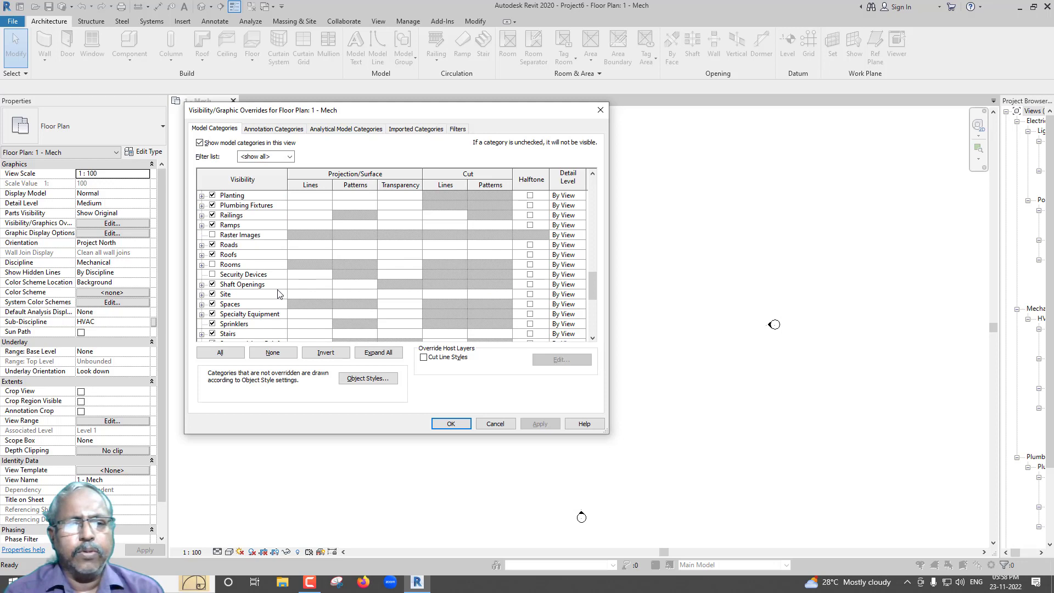
pyautogui.click(202, 295)
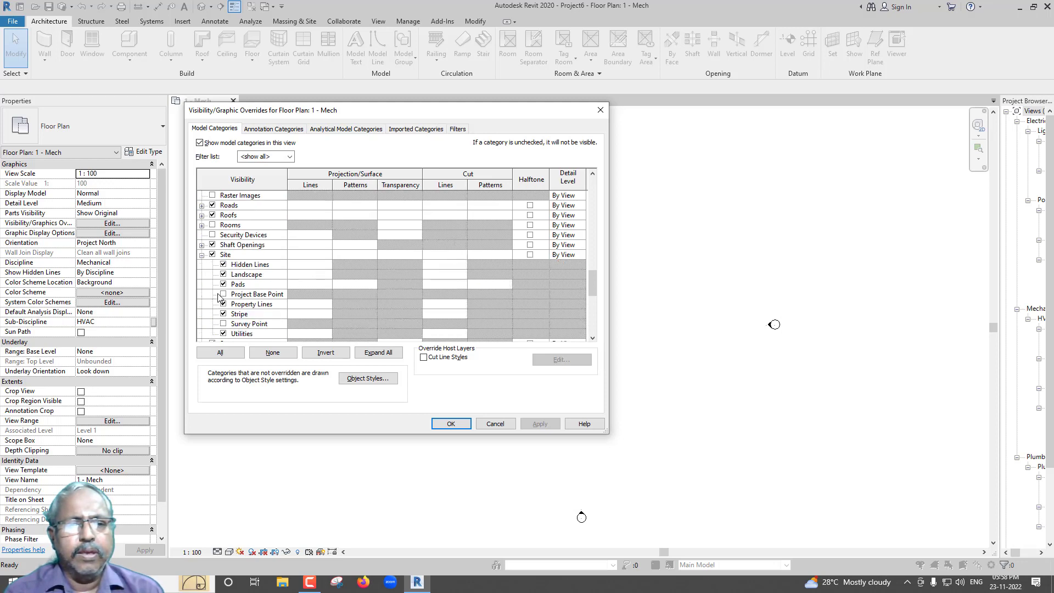
pyautogui.click(222, 295)
pyautogui.click(223, 324)
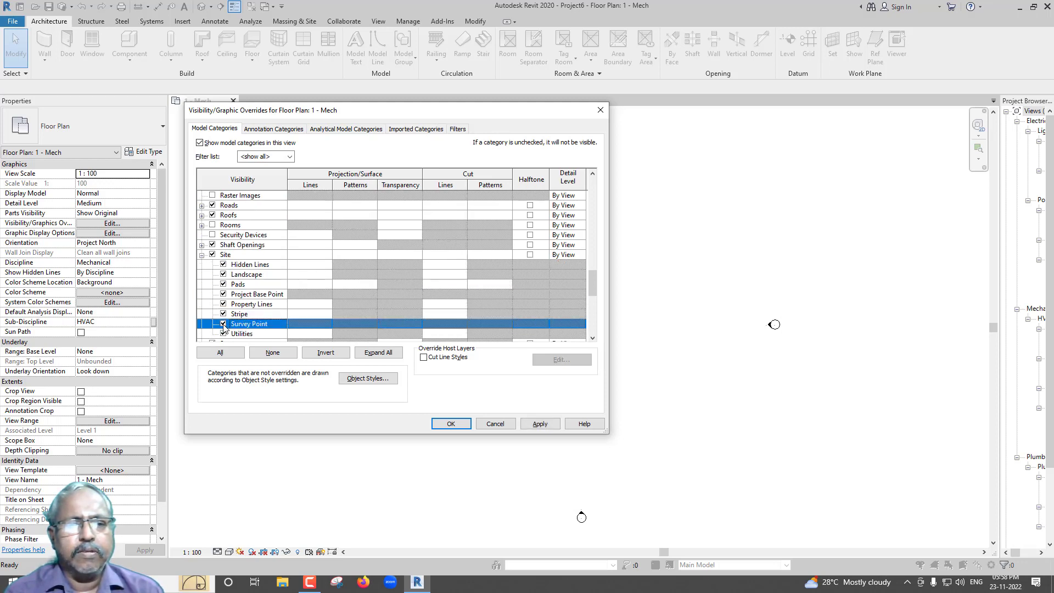
pyautogui.click(450, 424)
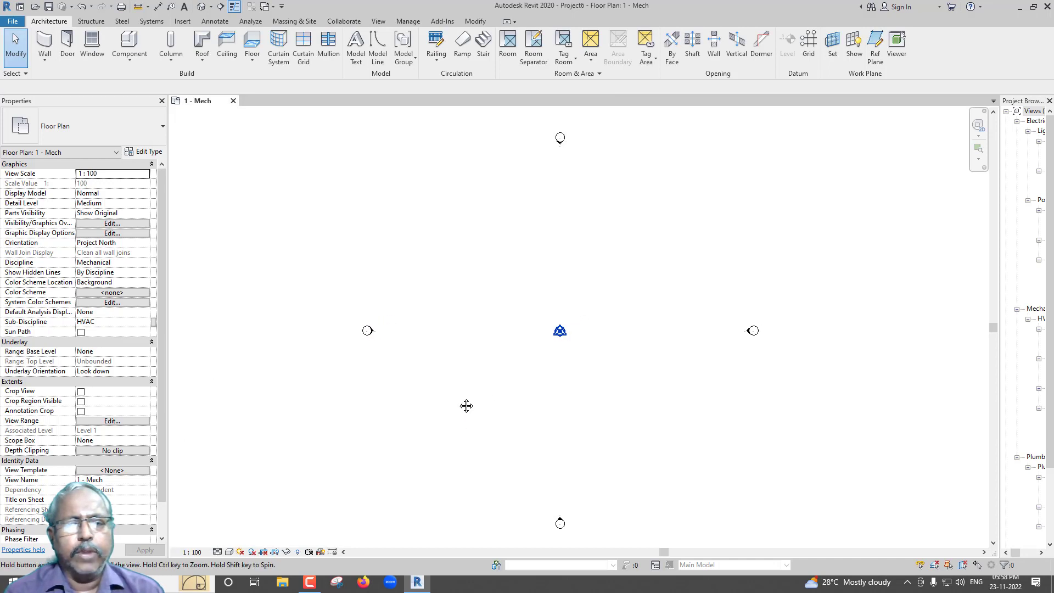
pyautogui.moveTo(466, 404); pyautogui.dragTo(274, 342, button='middle')
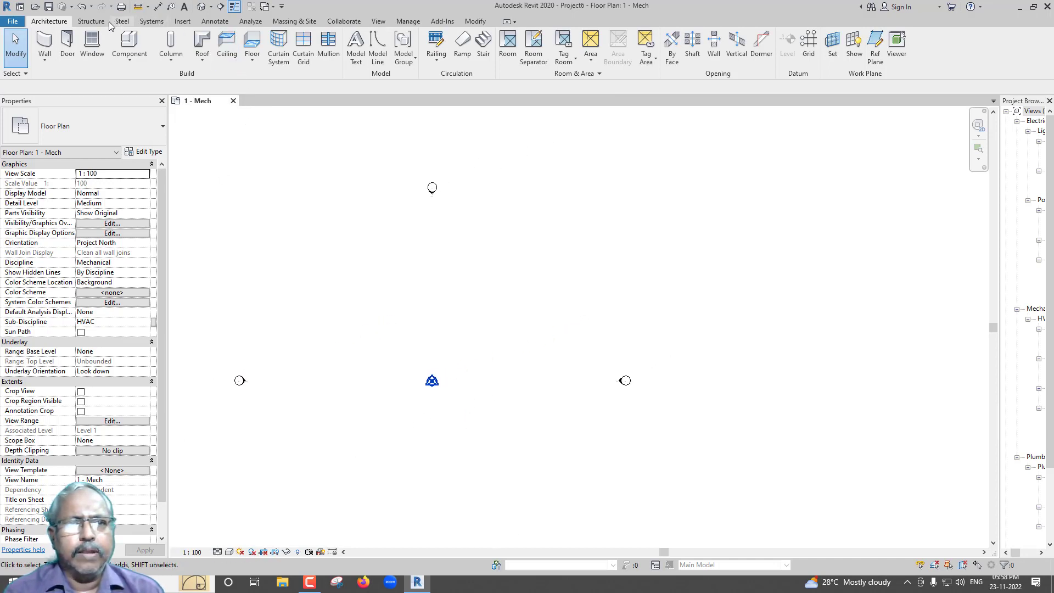
# Link the Orgin to Orgin.rvt model into the Mech plan with Link Revit.
pyautogui.click(183, 21)
pyautogui.click(43, 47)
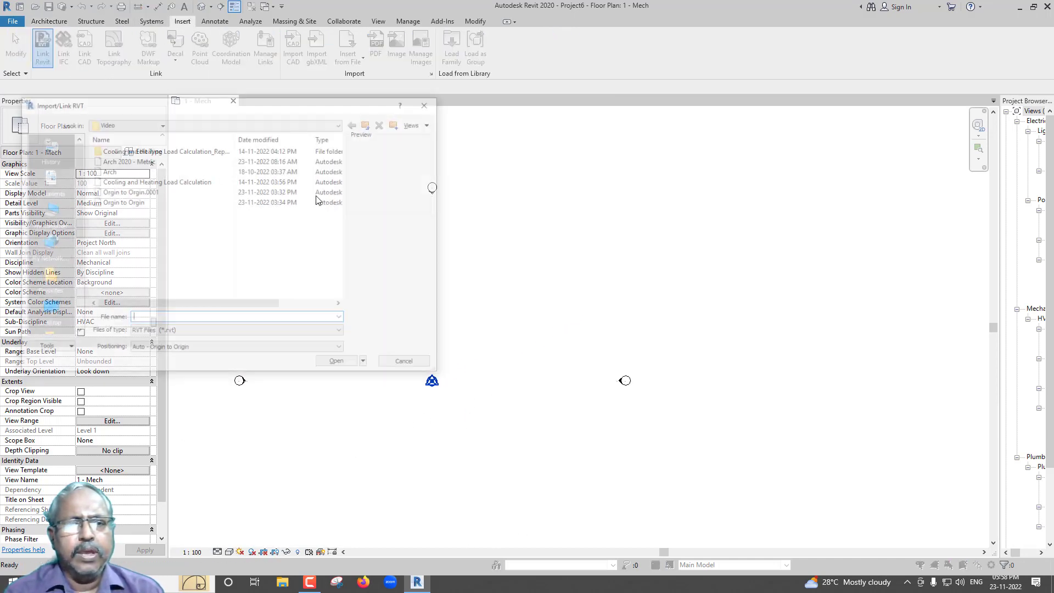
pyautogui.click(122, 202)
pyautogui.click(339, 363)
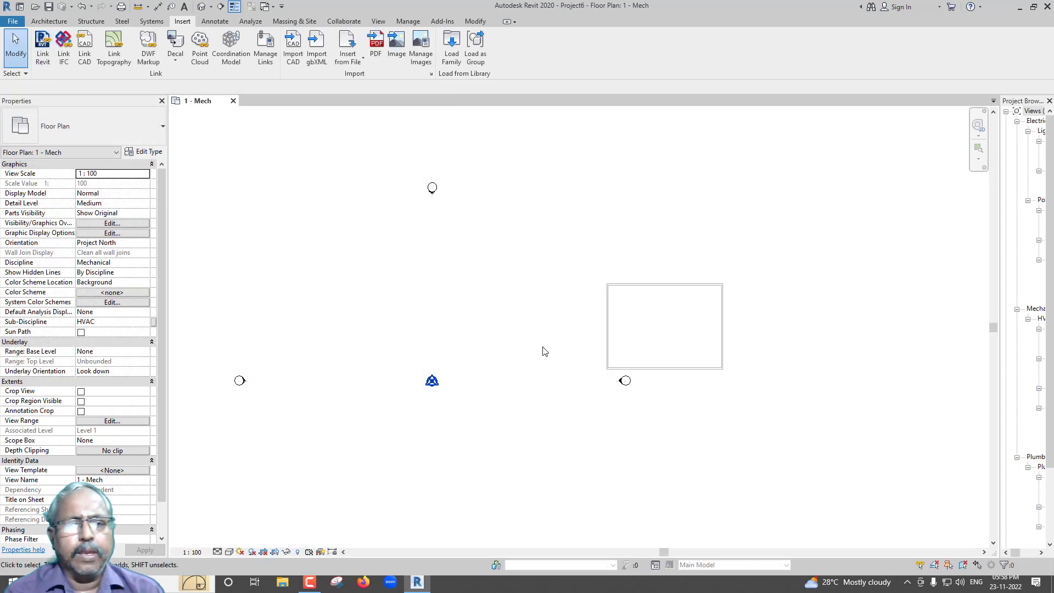
pyautogui.moveTo(543, 351); pyautogui.dragTo(517, 328, button='middle')
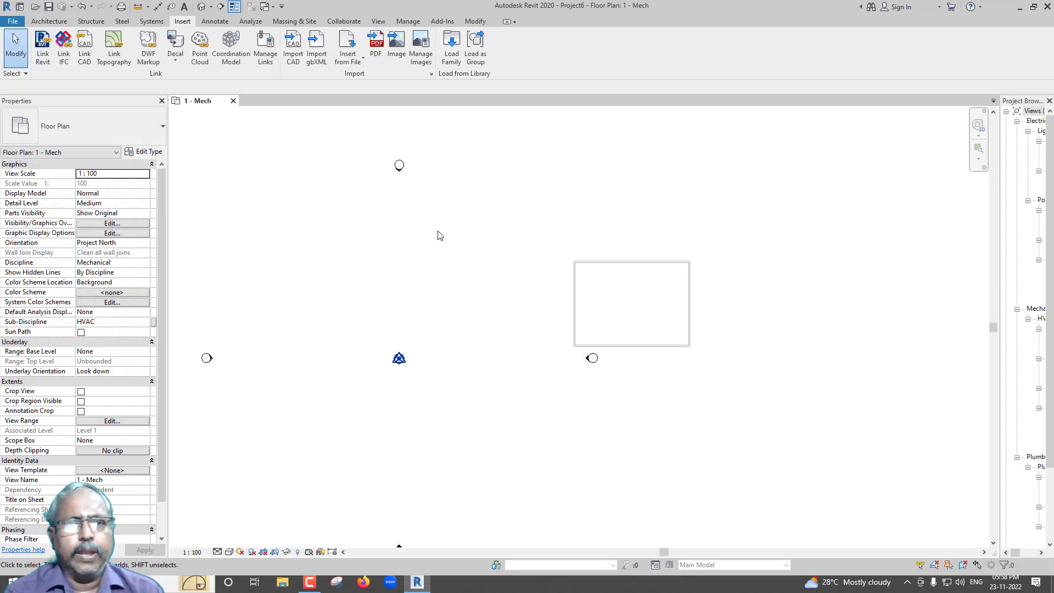
pyautogui.click(215, 21)
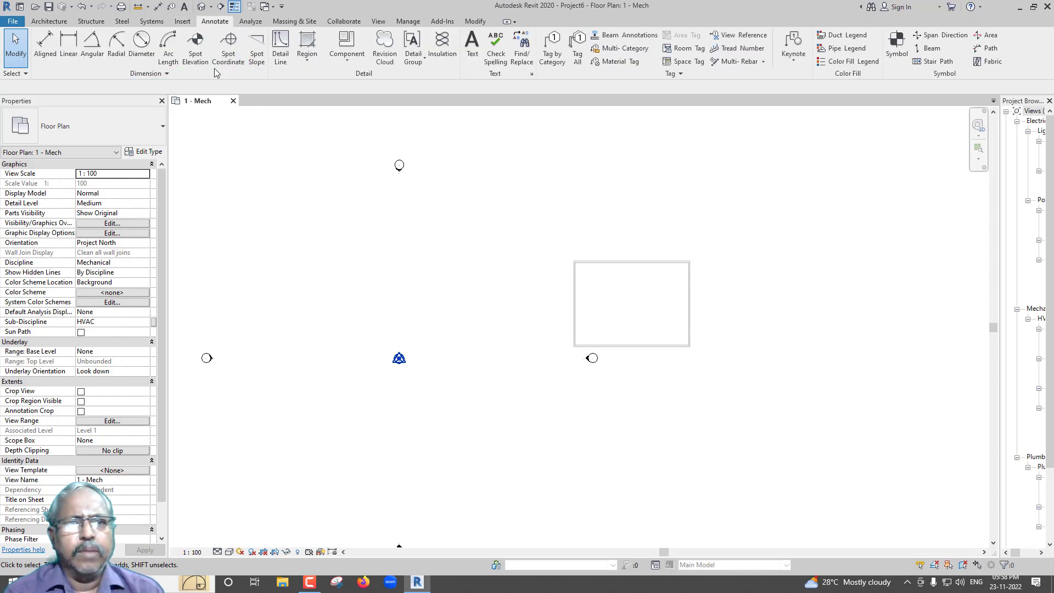
# Tag the linked model's corner with a spot coordinate (N 1512, E 22796), bent leader to the left.
pyautogui.click(228, 49)
pyautogui.scroll(3, 579, 348)
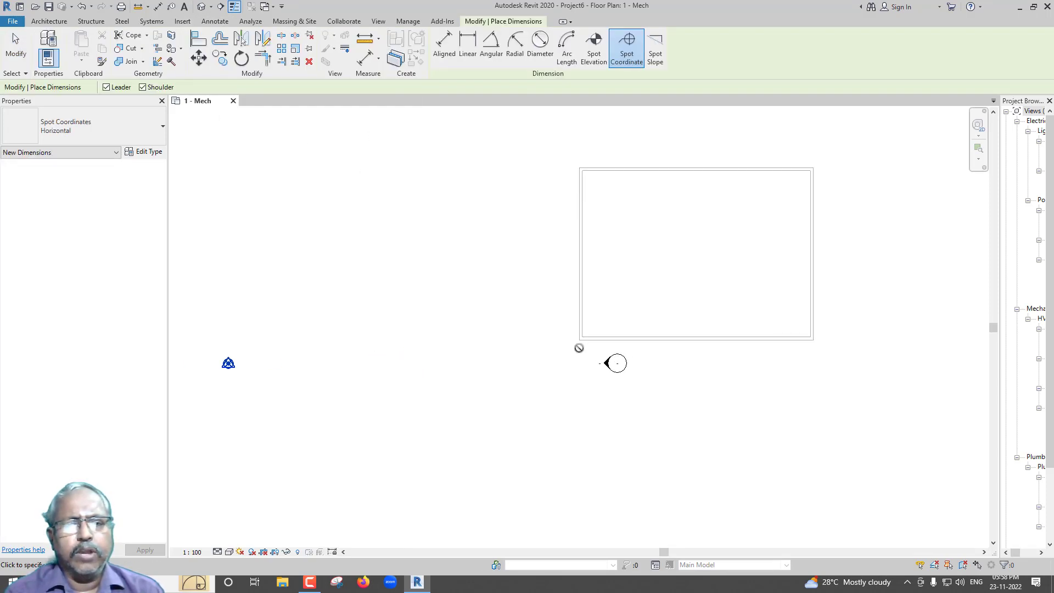
pyautogui.scroll(2, 580, 348)
pyautogui.click(577, 334)
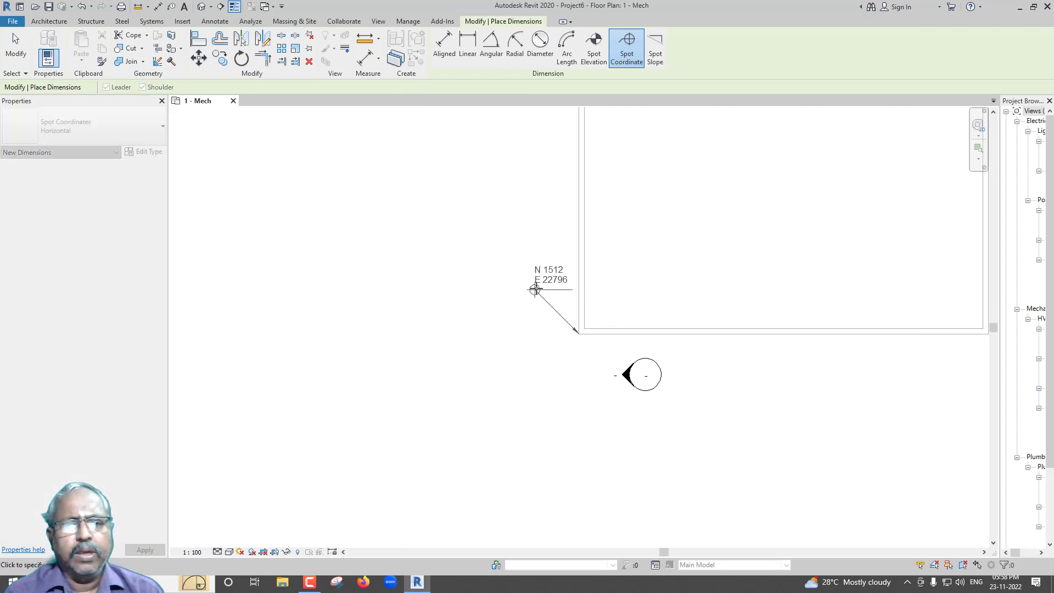
pyautogui.click(536, 289)
pyautogui.click(469, 290)
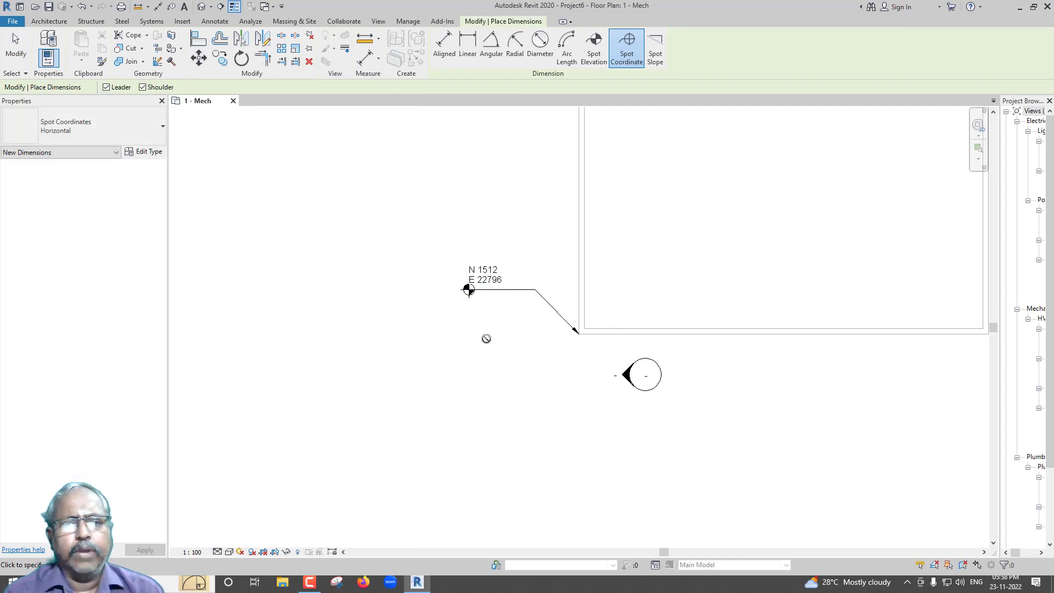
pyautogui.scroll(-2, 486, 338)
pyautogui.scroll(-1, 476, 329)
pyautogui.press('Escape')
pyautogui.press('Escape')
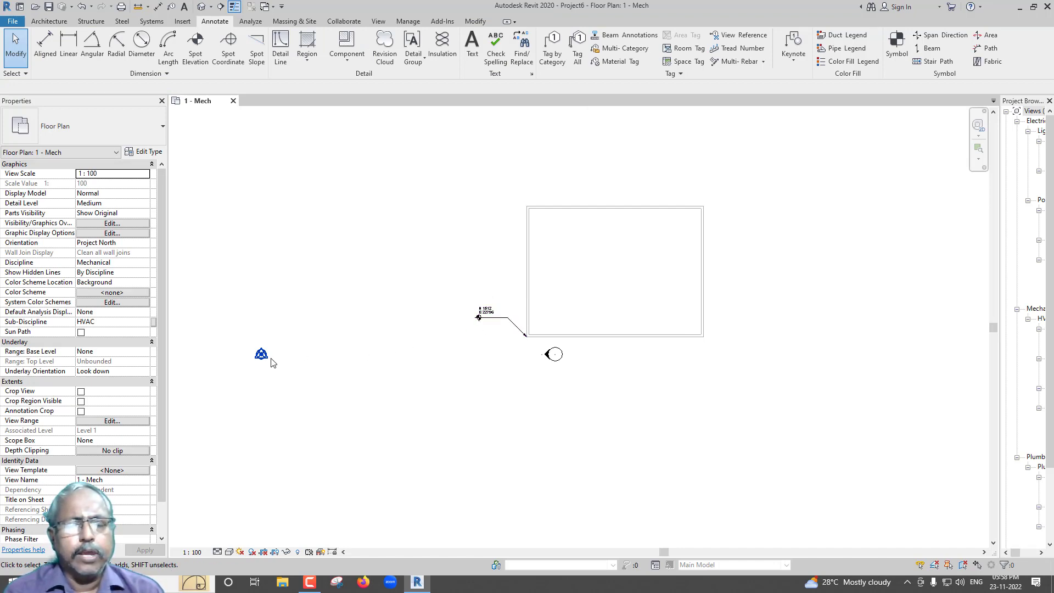
# Acquire shared coordinates from the linked Orgin to Orgin model, updating the spot to N 11512 / E 32796.
pyautogui.click(408, 22)
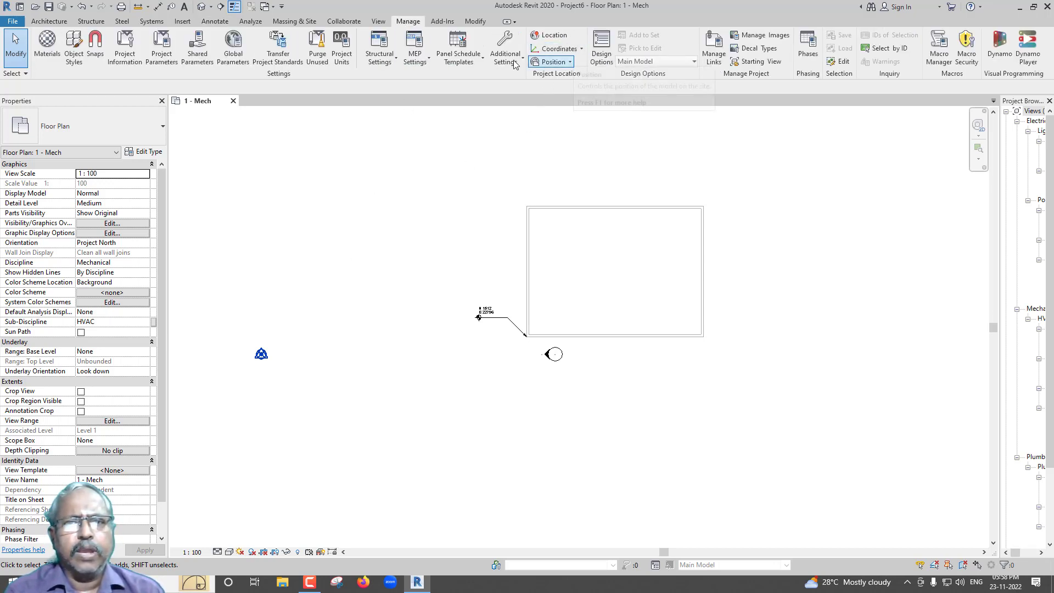
pyautogui.click(580, 49)
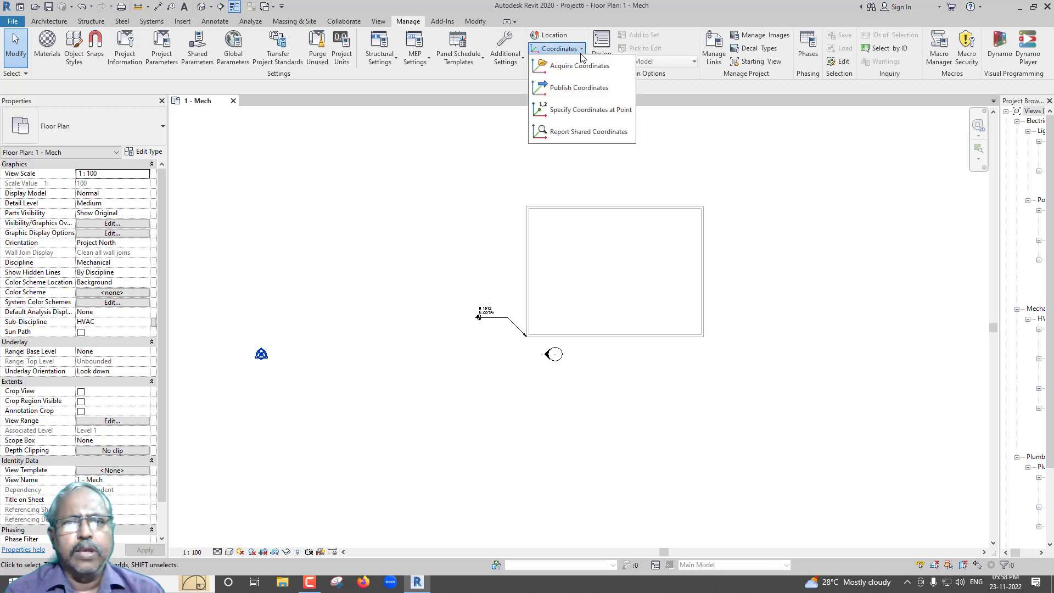
pyautogui.click(580, 65)
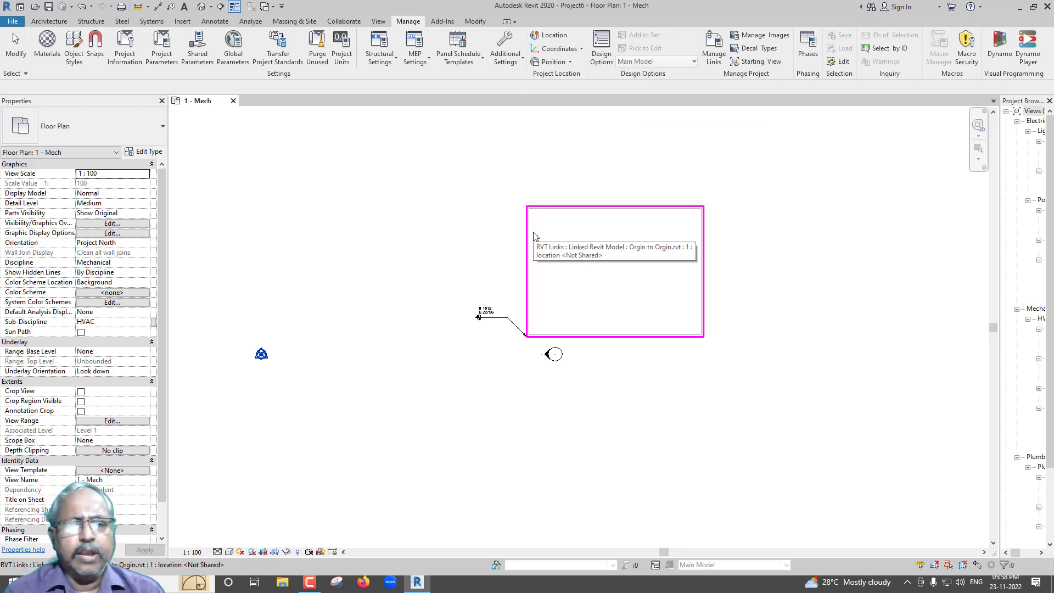
pyautogui.click(534, 235)
pyautogui.moveTo(275, 445)
pyautogui.mouseDown(button='middle')
pyautogui.moveTo(336, 426)
pyautogui.moveTo(406, 375)
pyautogui.mouseUp(button='middle')
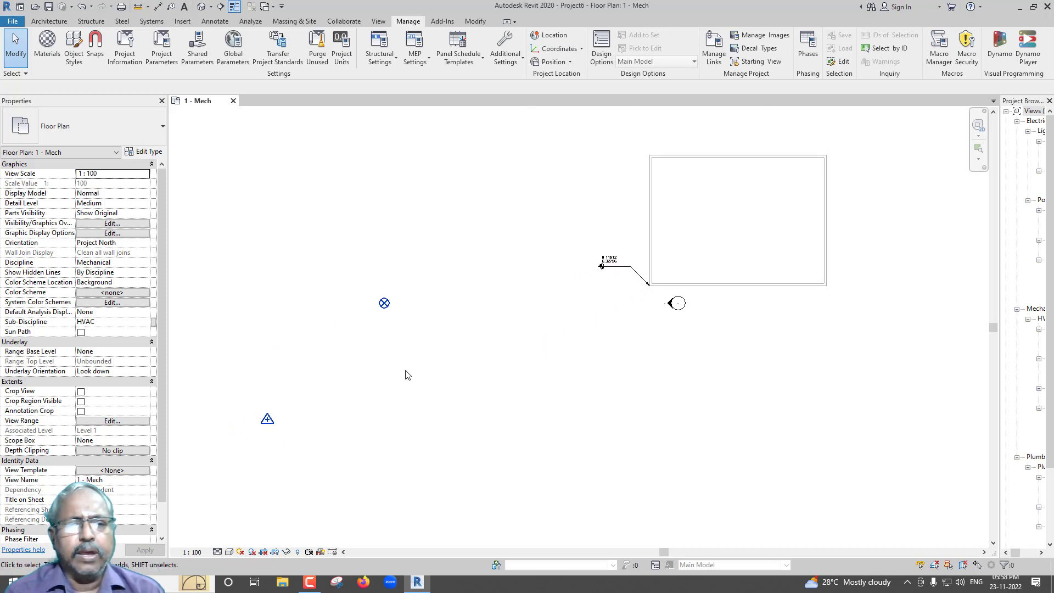
# Check the project base point reads N/S 10000, E/W 10000 against the spot coordinate N 11512 / E 32796.
pyautogui.scroll(2, 411, 313)
pyautogui.click(376, 300)
pyautogui.scroll(1, 446, 269)
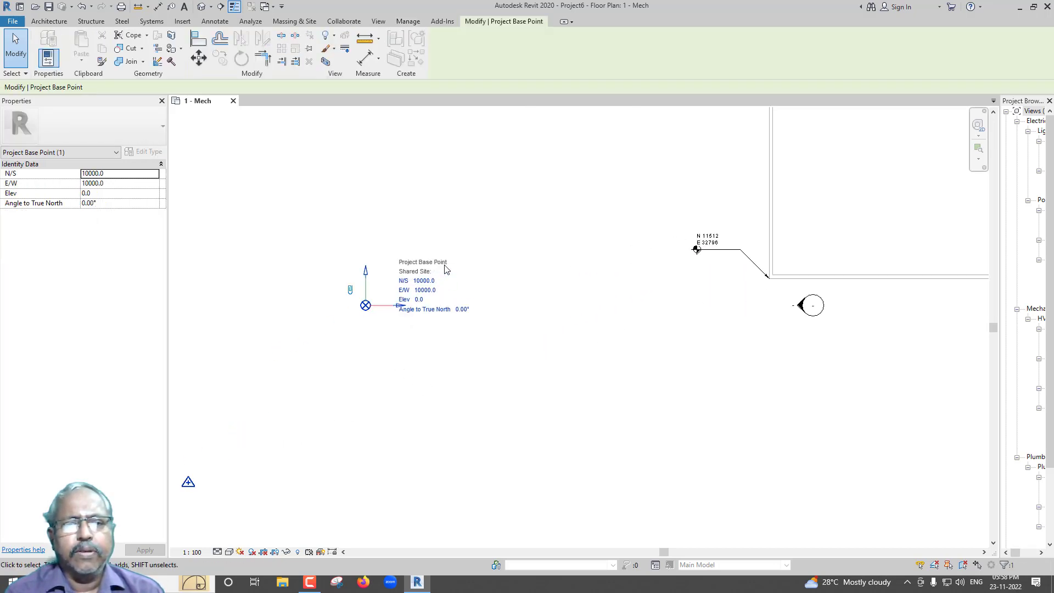
pyautogui.scroll(1, 446, 269)
pyautogui.moveTo(673, 283); pyautogui.dragTo(530, 334, button='middle')
pyautogui.scroll(1, 631, 284)
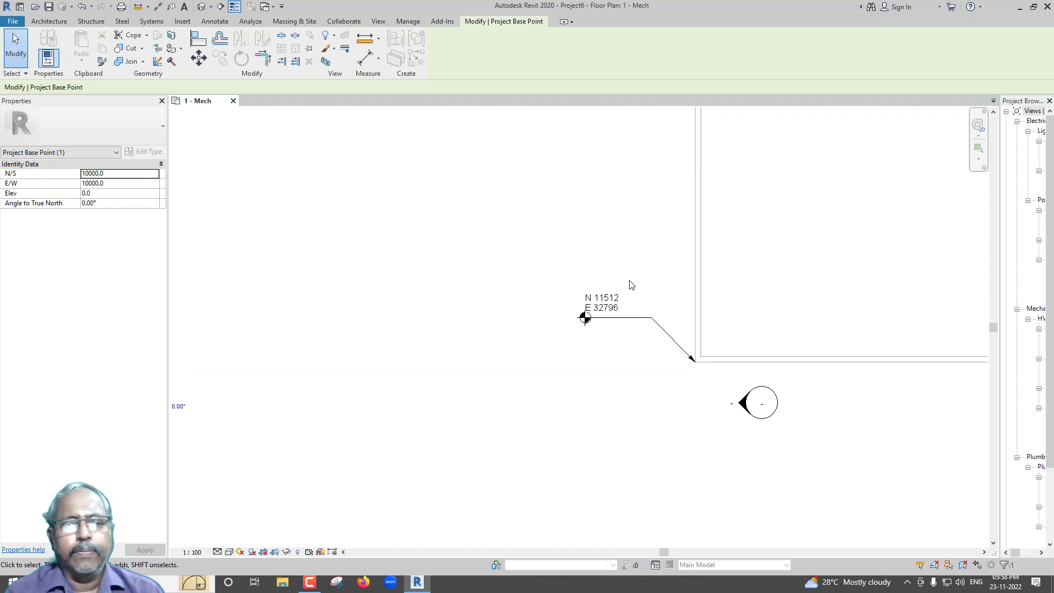
pyautogui.scroll(-1, 640, 281)
pyautogui.scroll(-1, 643, 280)
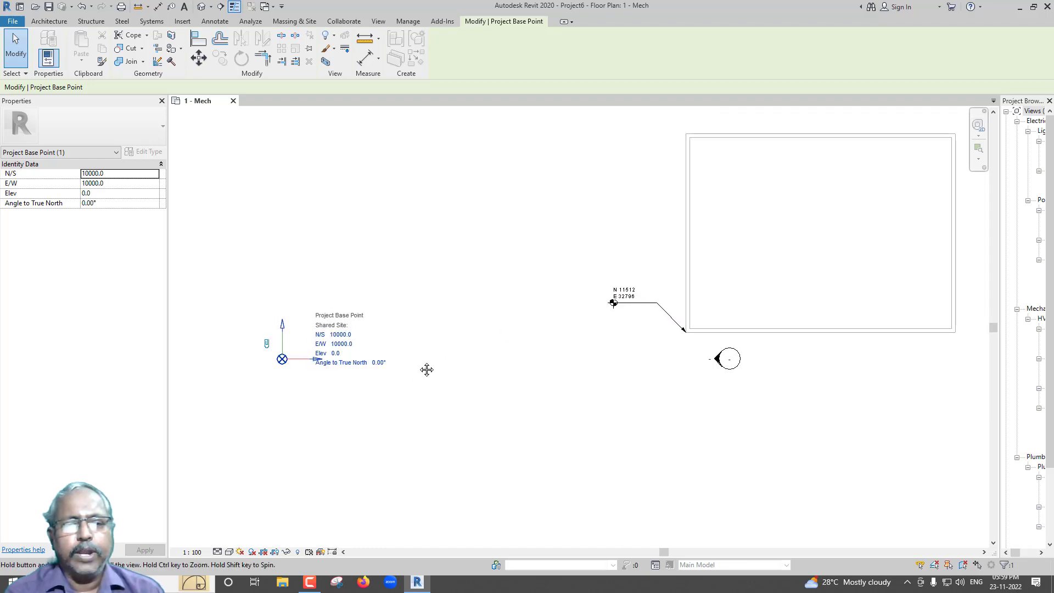
pyautogui.moveTo(426, 367)
pyautogui.mouseDown(button='middle')
pyautogui.moveTo(596, 317)
pyautogui.moveTo(587, 329)
pyautogui.mouseUp(button='middle')
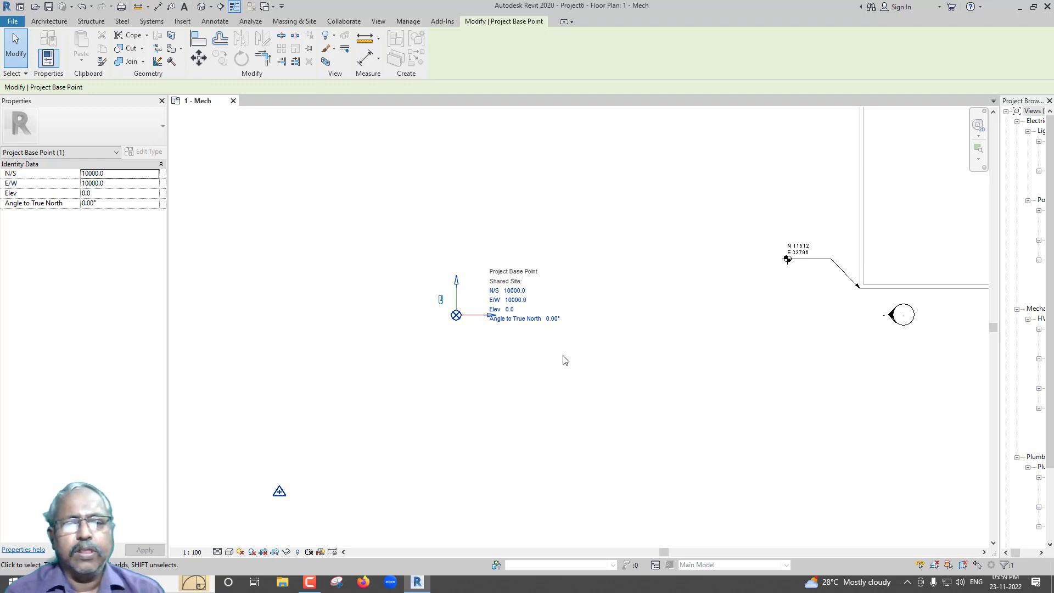
pyautogui.moveTo(564, 360); pyautogui.dragTo(381, 405, button='middle')
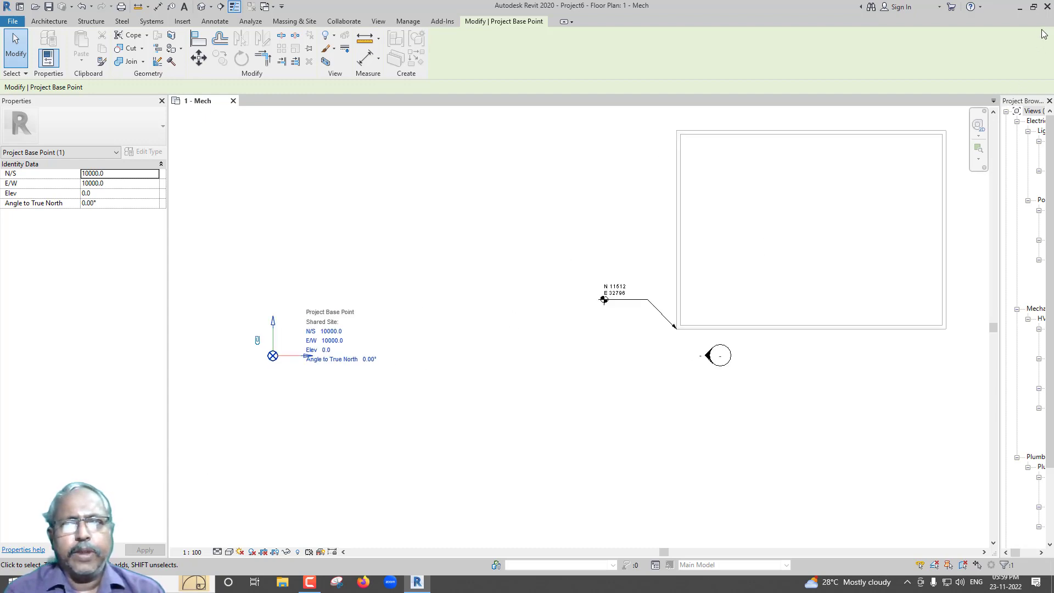
pyautogui.click(1021, 7)
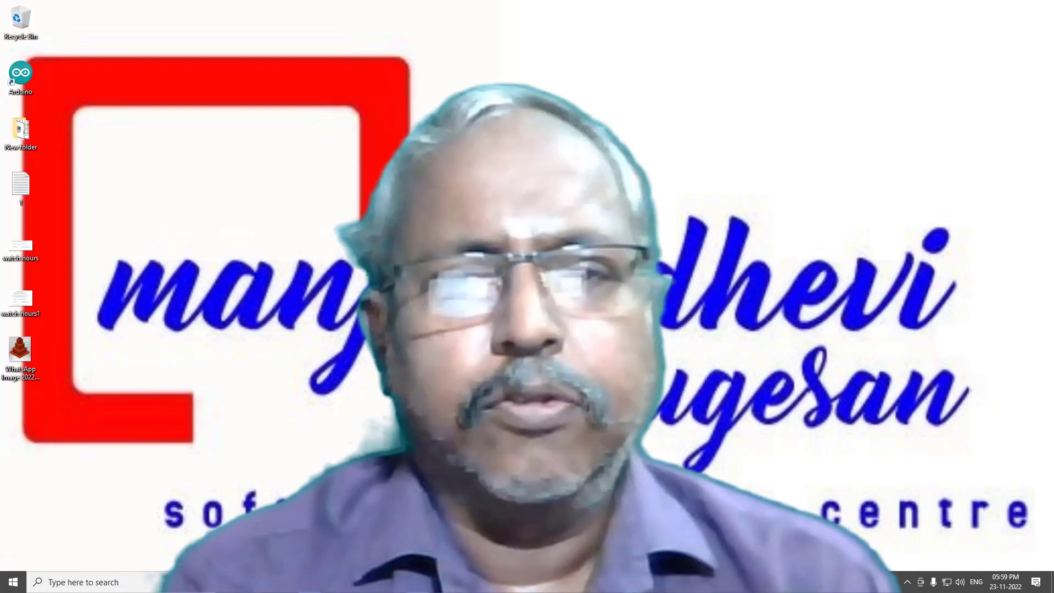